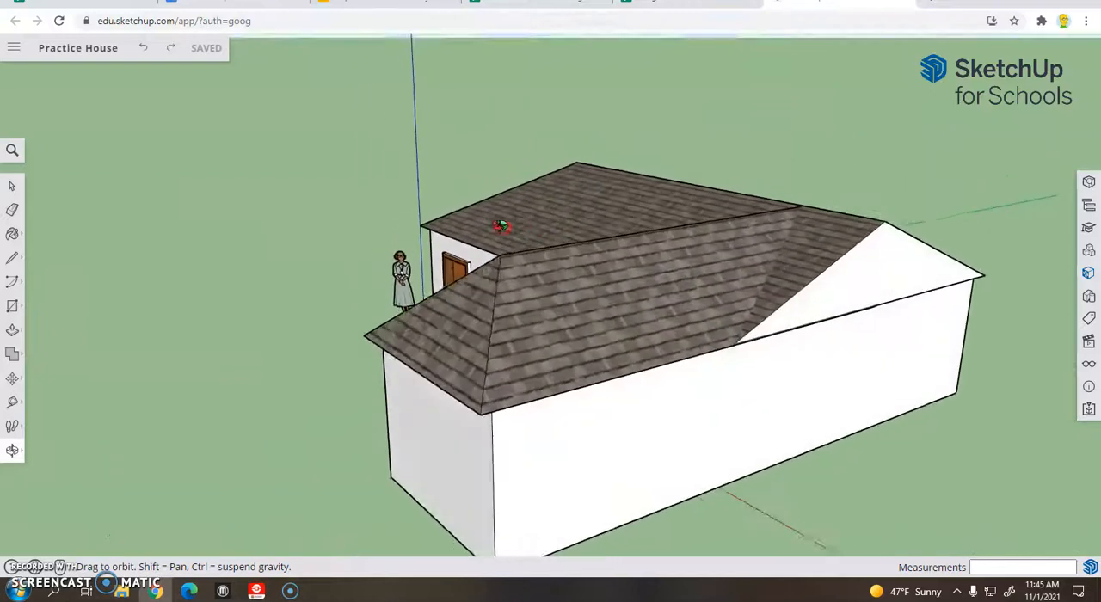
Draw a vertical line about 12' 4 5/16" long from the gable peak to the bottom edge of the end wall
drag(826, 316, 579, 271)
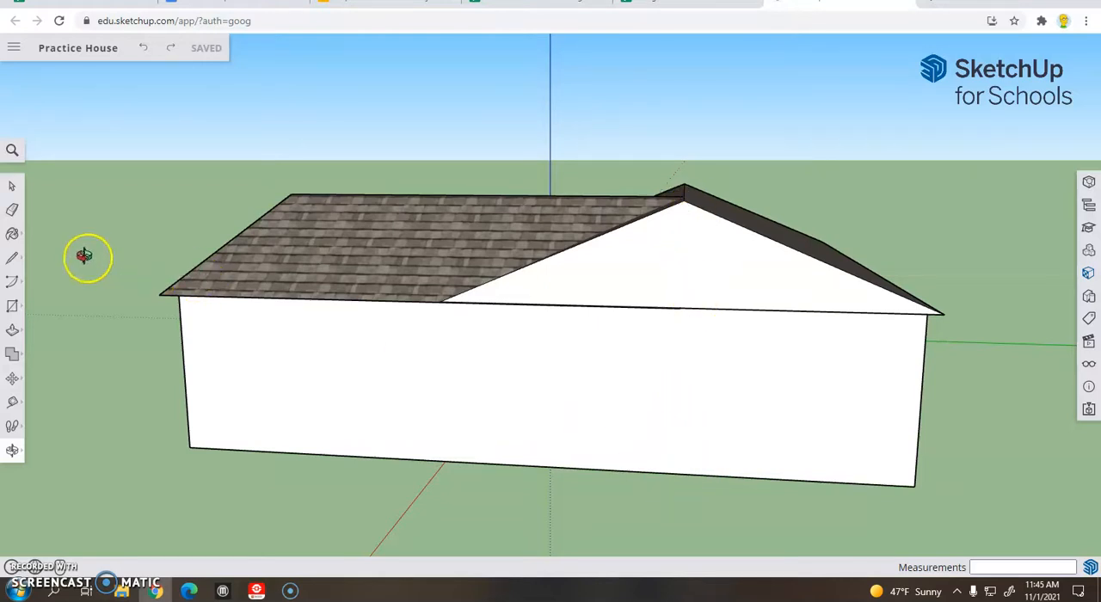
click(14, 262)
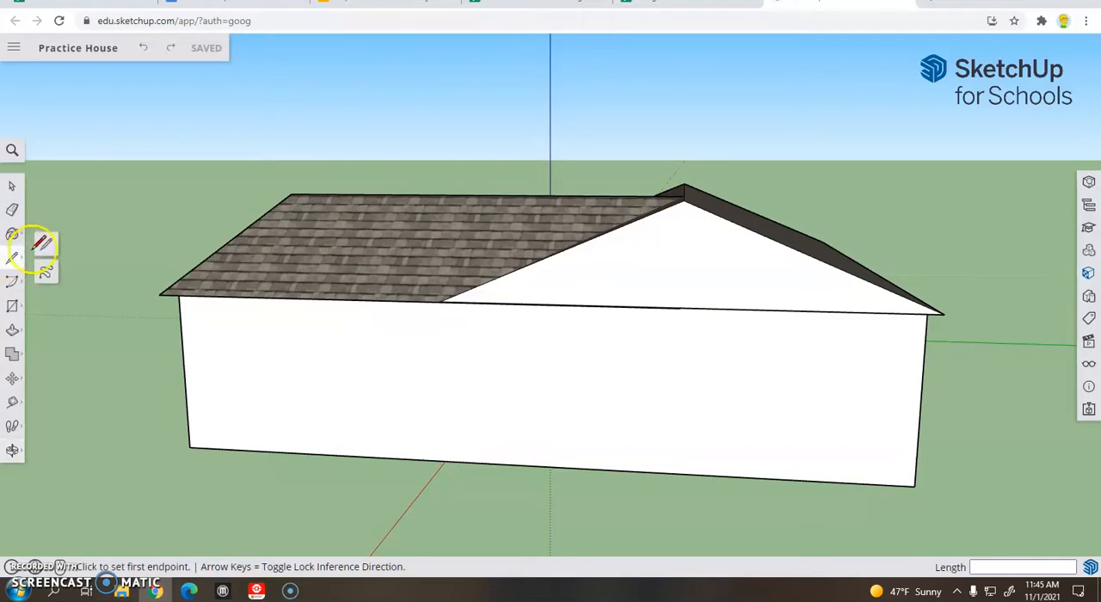
click(40, 249)
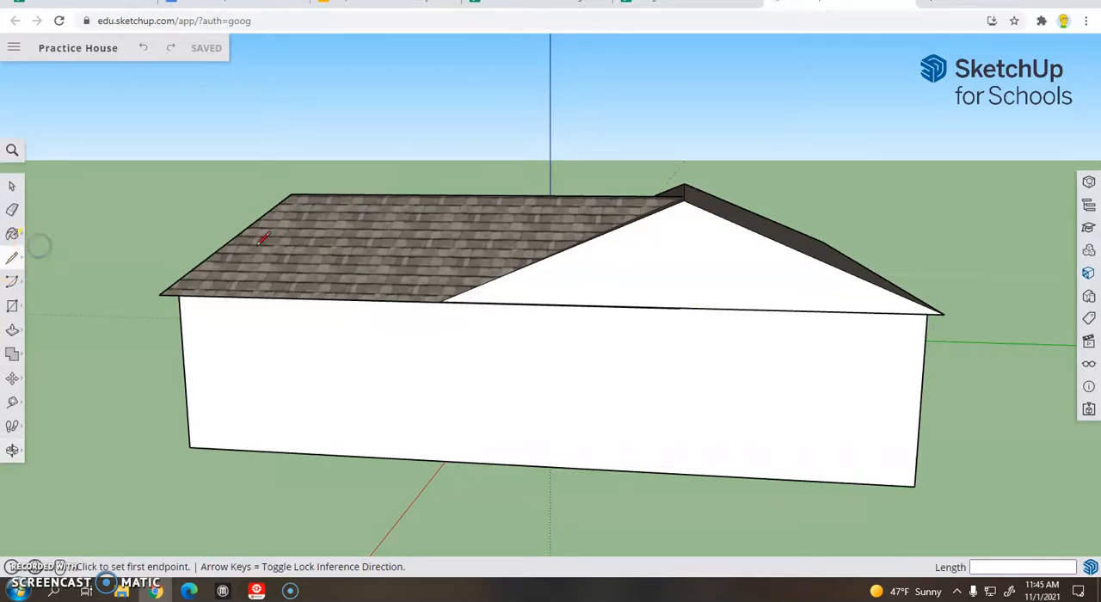
click(684, 200)
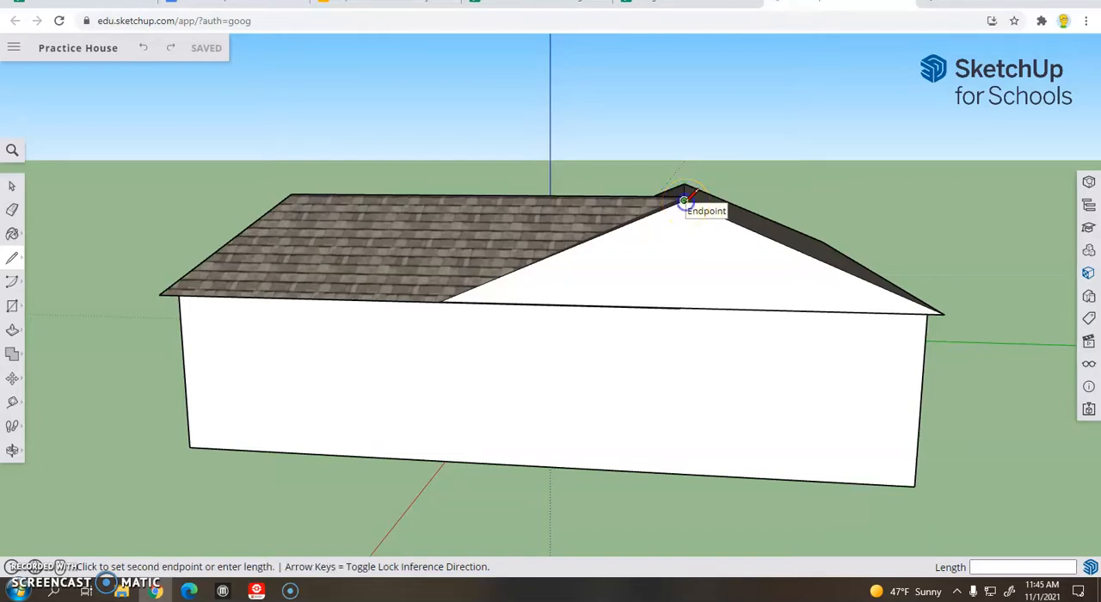
click(677, 476)
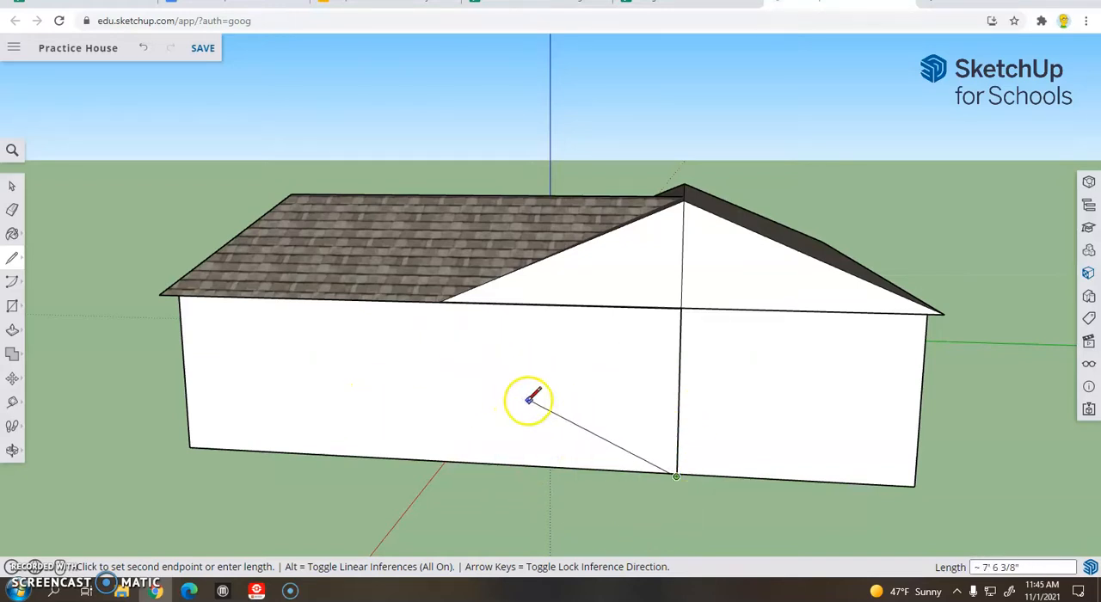
key(Escape)
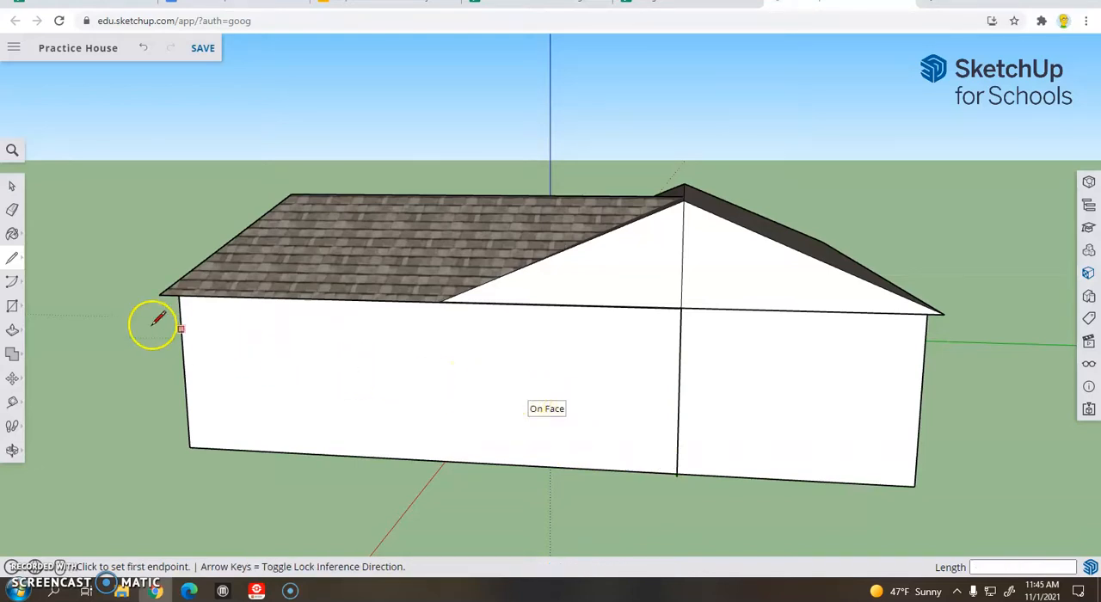
click(13, 308)
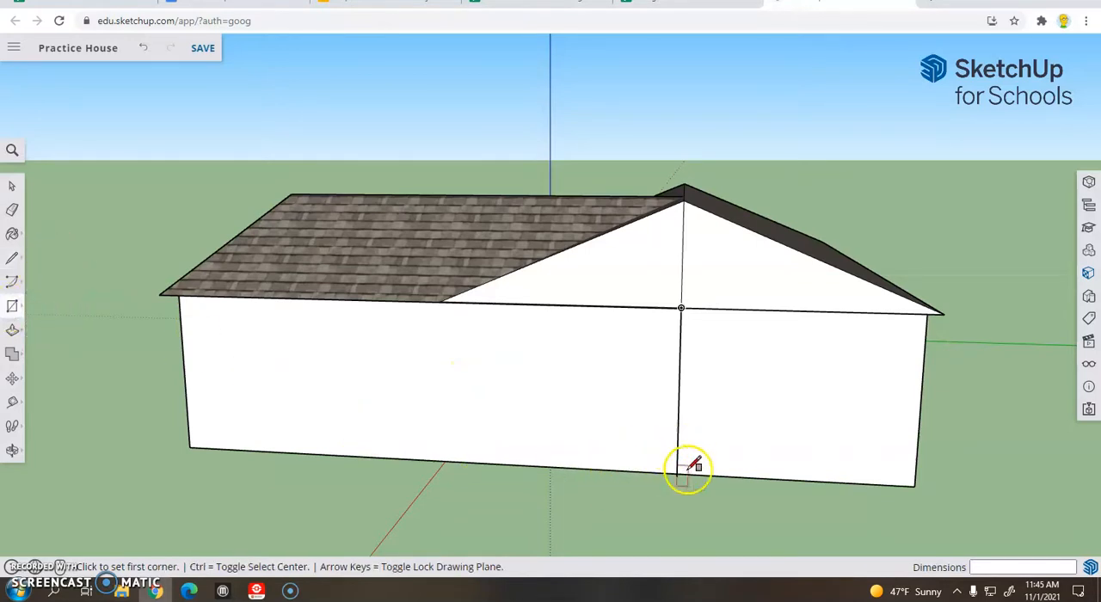
middle_drag(718, 476, 705, 518)
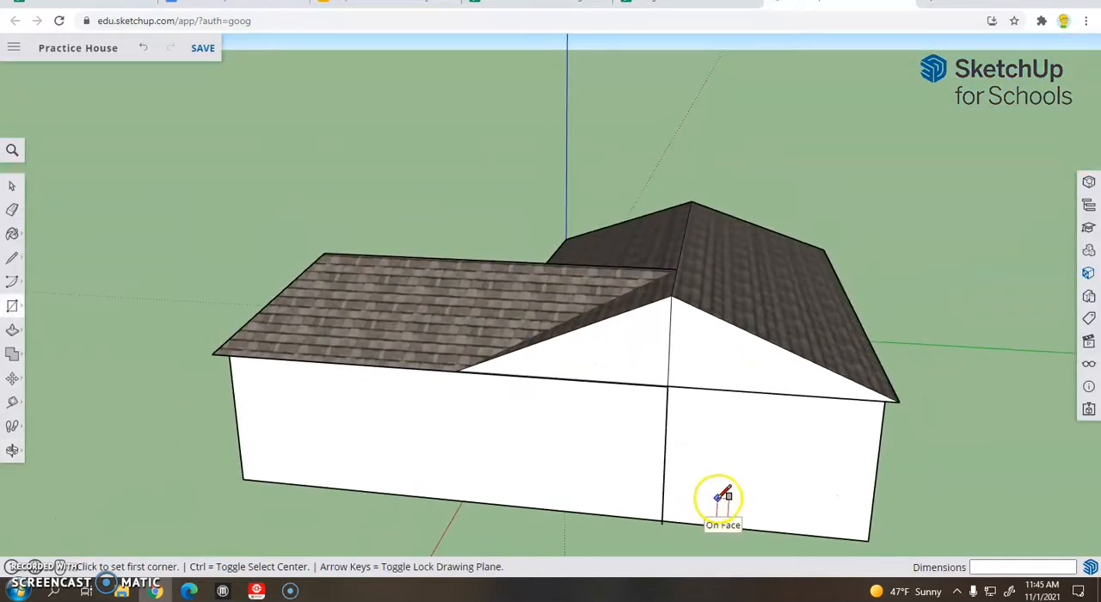
middle_drag(700, 474, 699, 439)
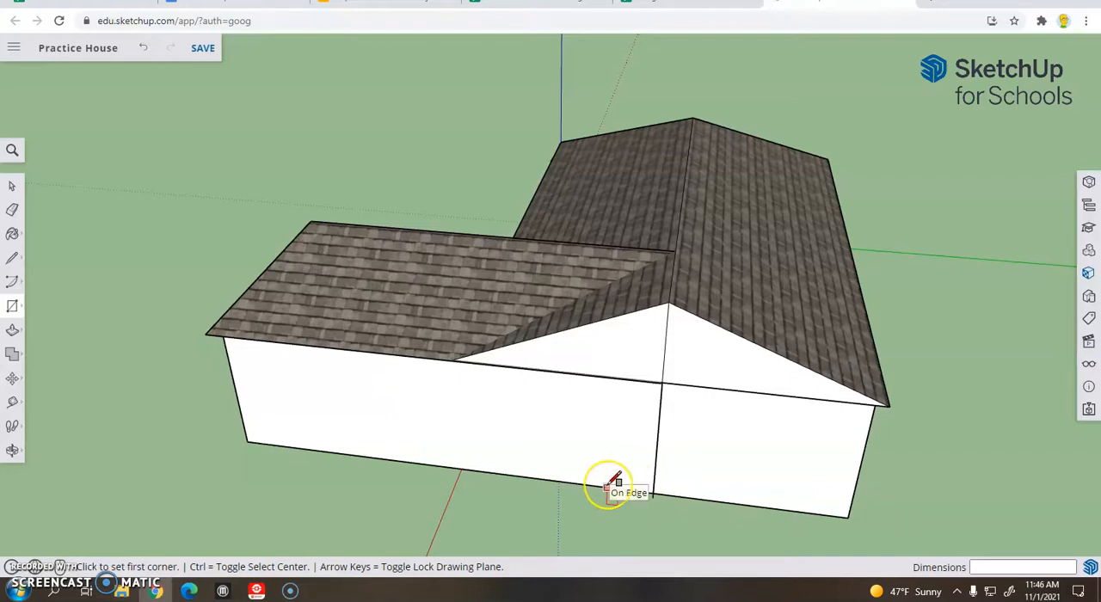
click(606, 488)
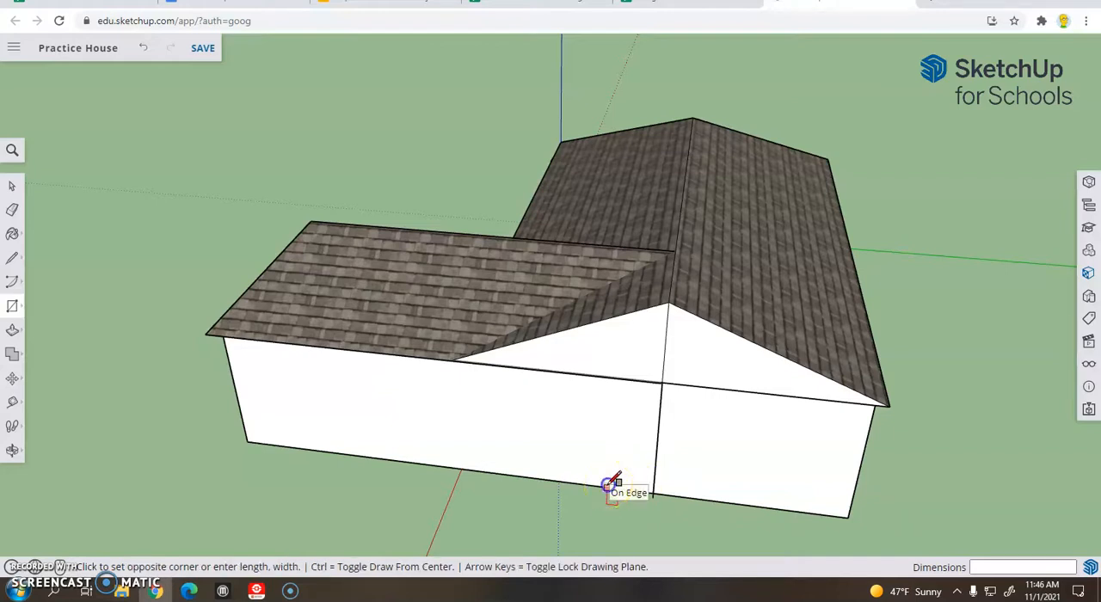
click(707, 526)
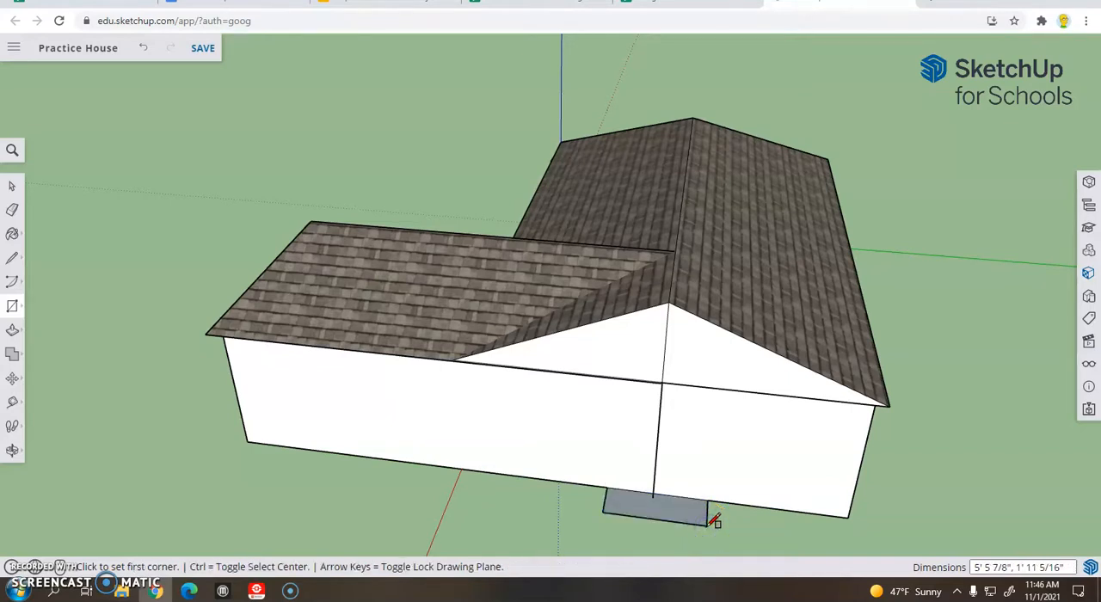
click(143, 47)
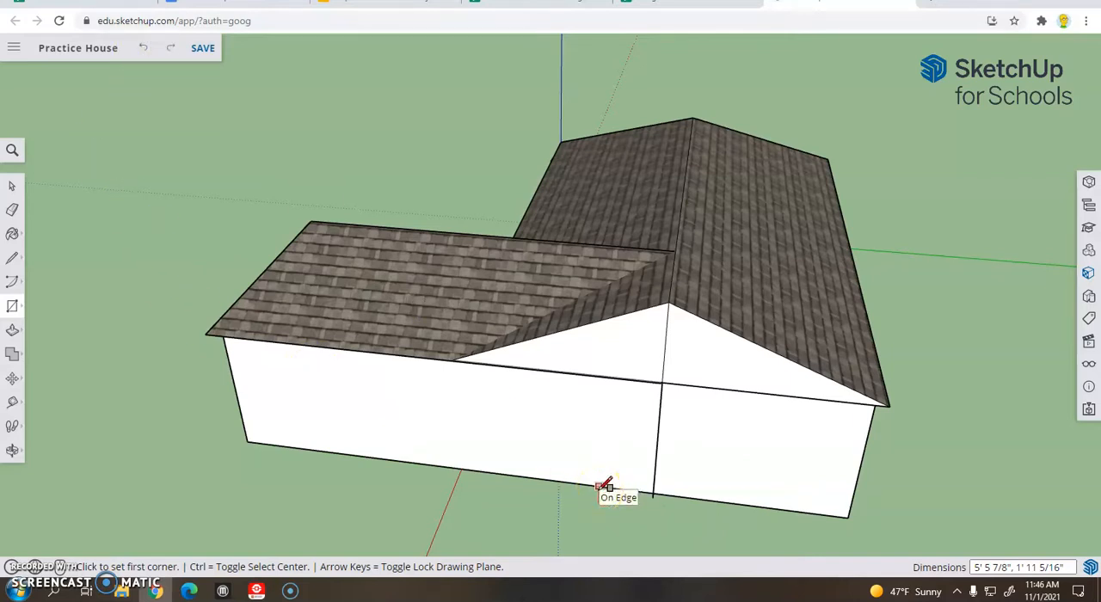
Draw a rectangle about 6' 9/16" by 1' 9 7/8" outward from the wall base around the vertical line, and pull it up about 17' 1 3/8"
drag(600, 487, 701, 525)
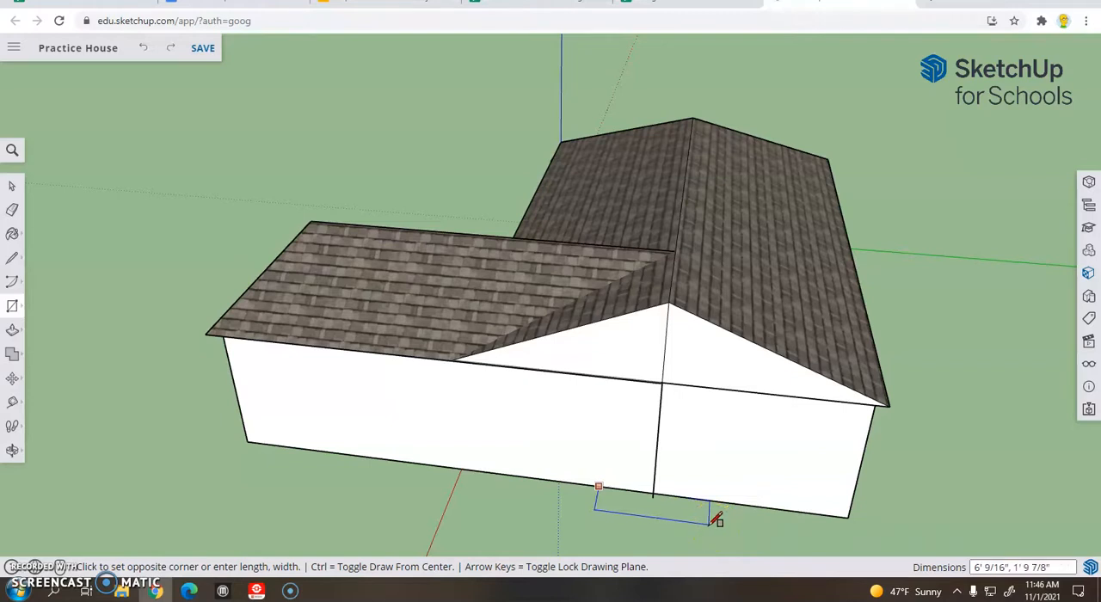
click(710, 522)
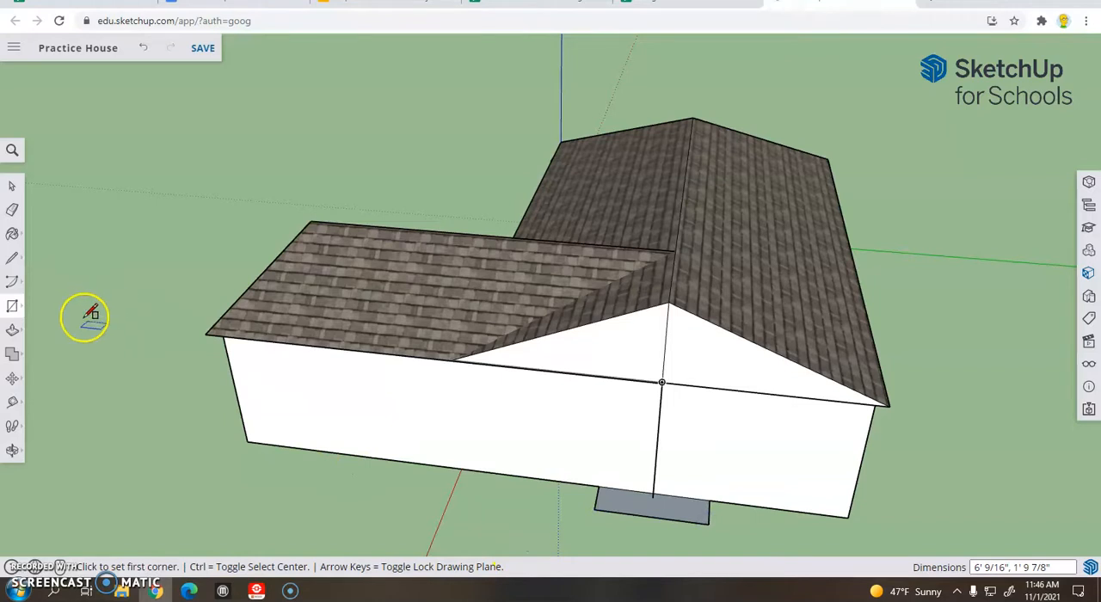
click(14, 333)
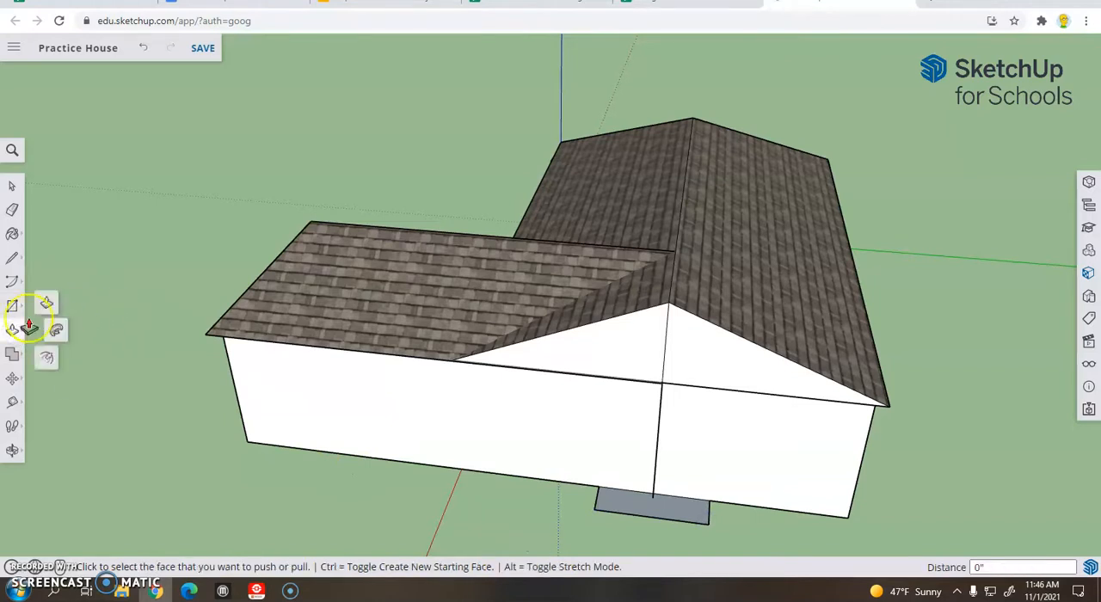
click(651, 510)
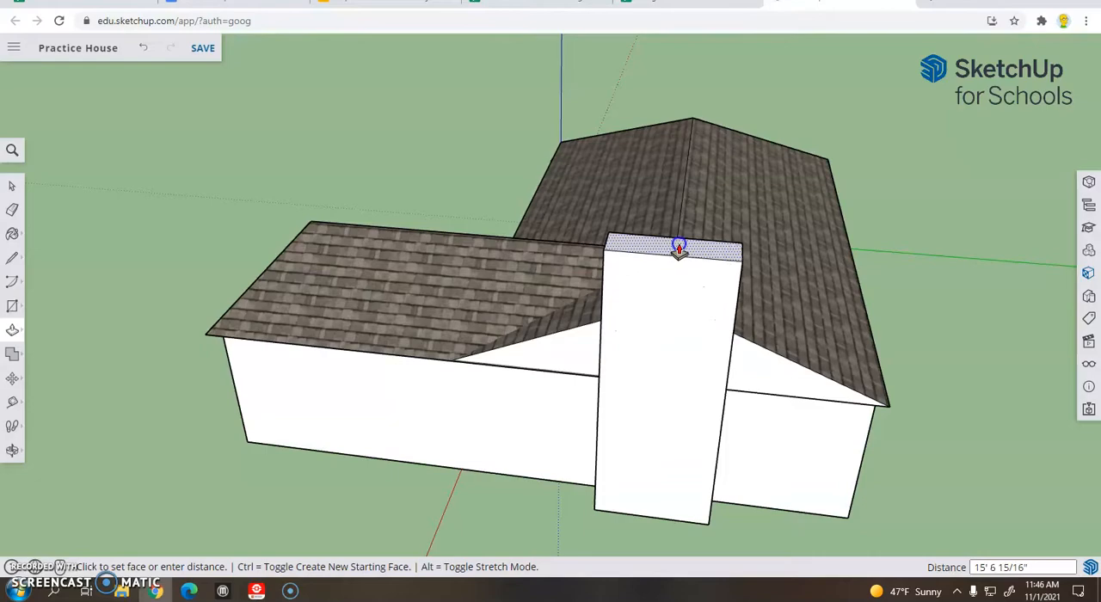
click(679, 218)
middle_drag(433, 319, 74, 287)
click(131, 275)
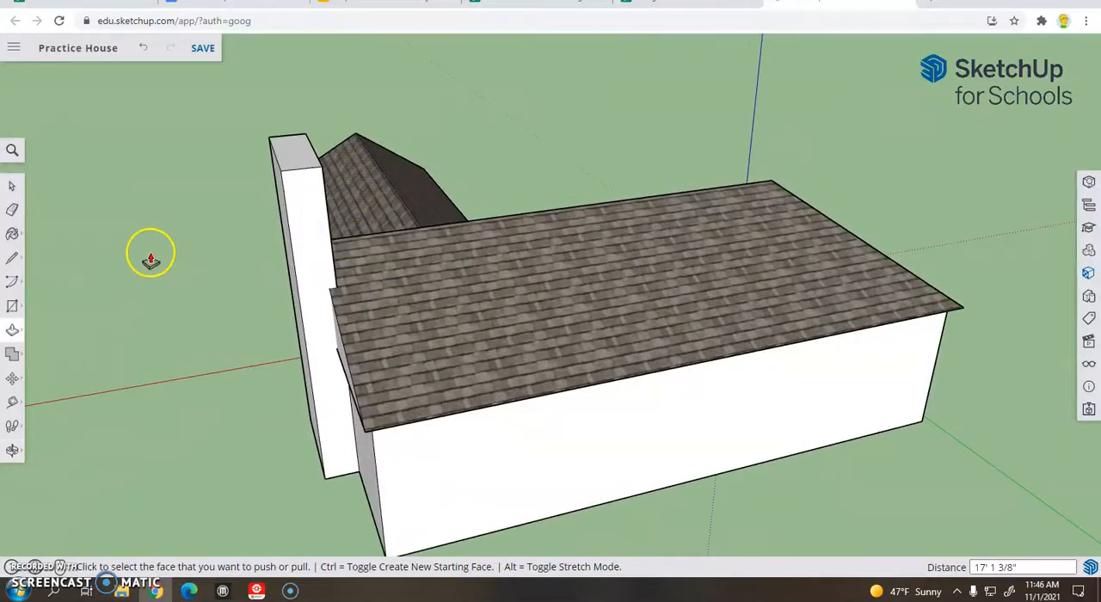
middle_drag(160, 215, 640, 198)
drag(733, 166, 733, 156)
click(146, 50)
middle_drag(777, 117, 703, 325)
click(698, 321)
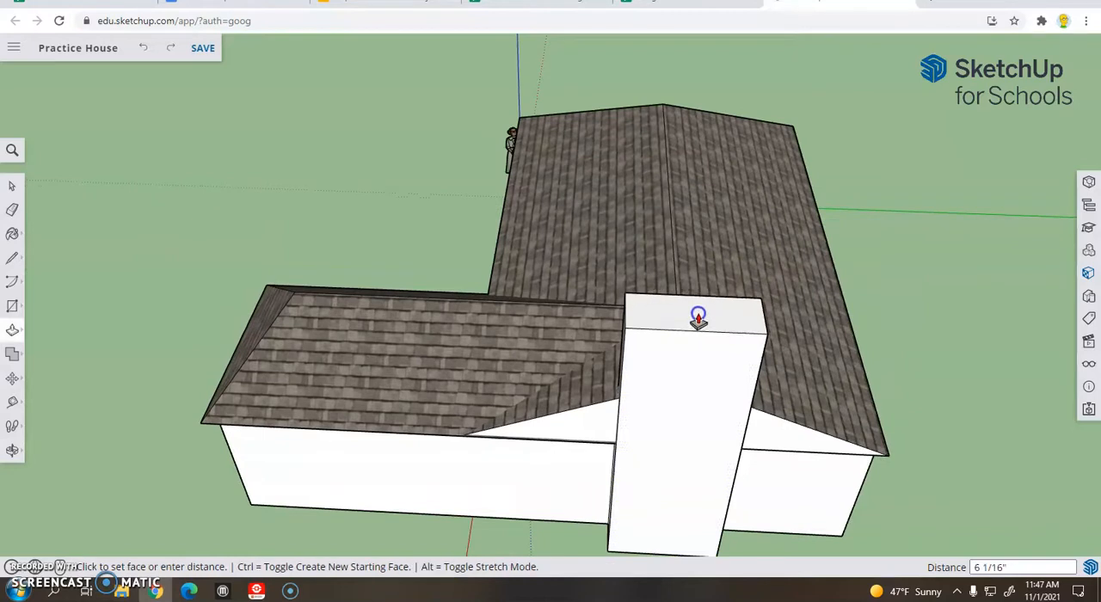
click(698, 315)
click(144, 48)
Adjust the chimney's top face with Push/Pull to an overall chimney height of about 17' 5 3/8"
middle_drag(515, 348, 890, 229)
click(885, 177)
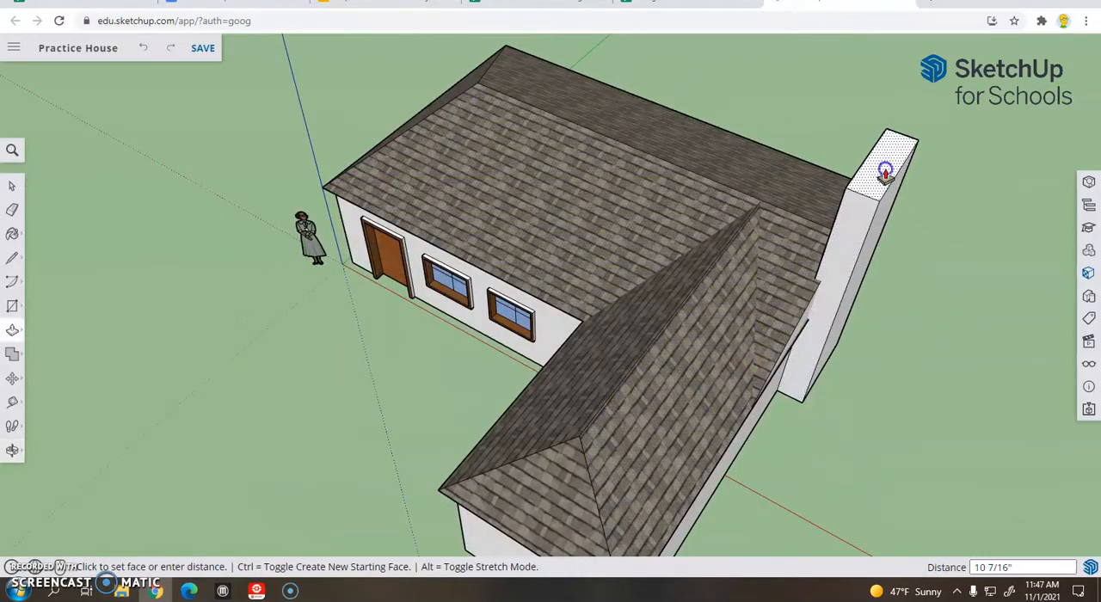
click(880, 167)
middle_drag(952, 285, 829, 247)
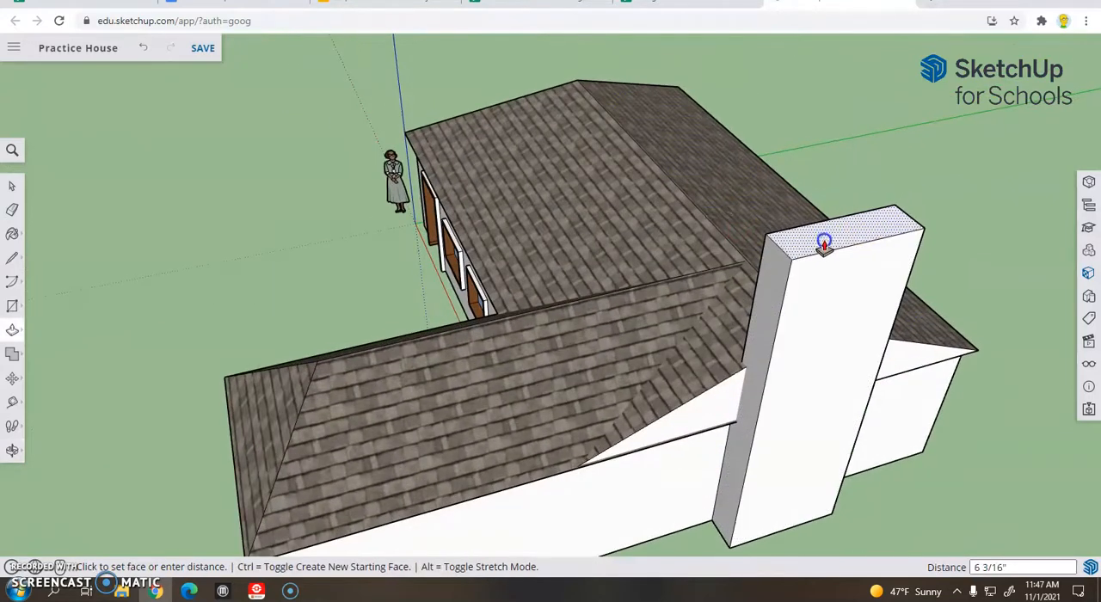
click(823, 246)
middle_drag(545, 180, 698, 221)
click(698, 221)
click(697, 211)
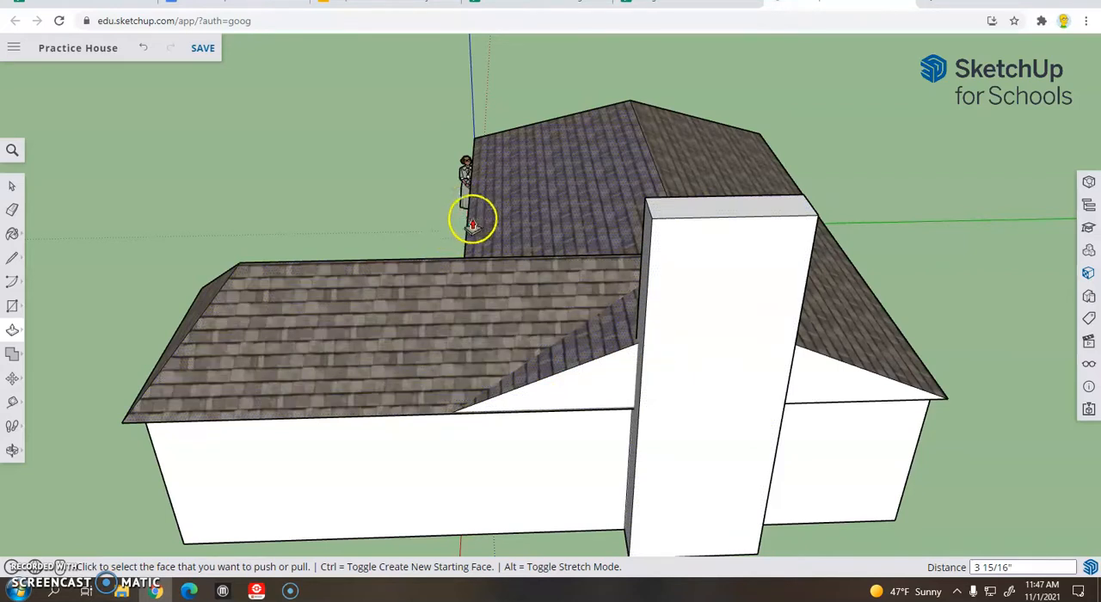
Draw a vertical center line down the chimney's broad outer face from the midpoint of its top edge to its base
click(14, 258)
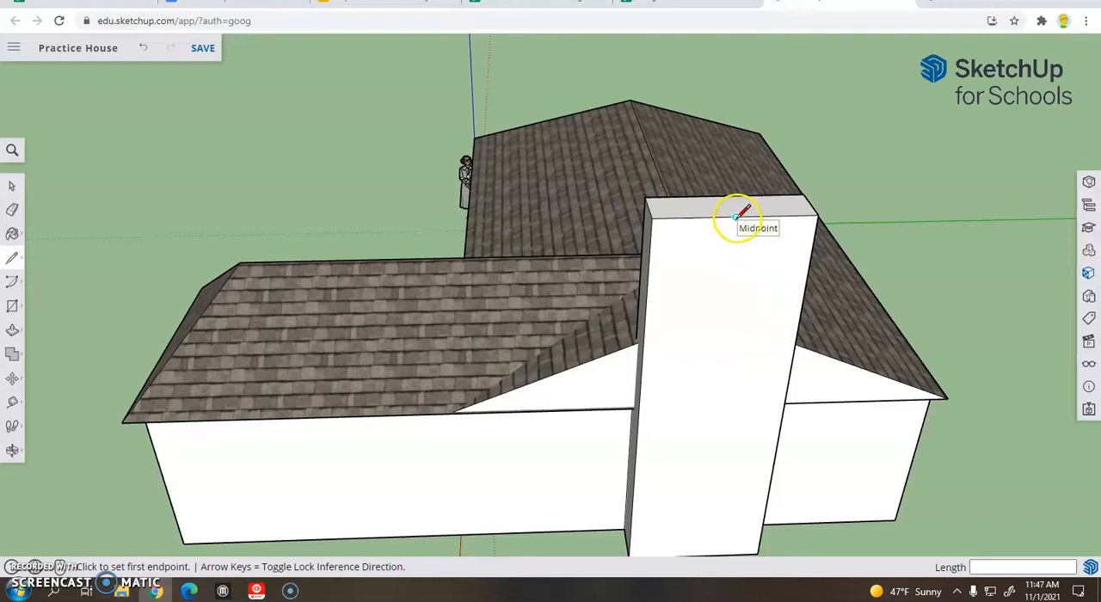
click(736, 217)
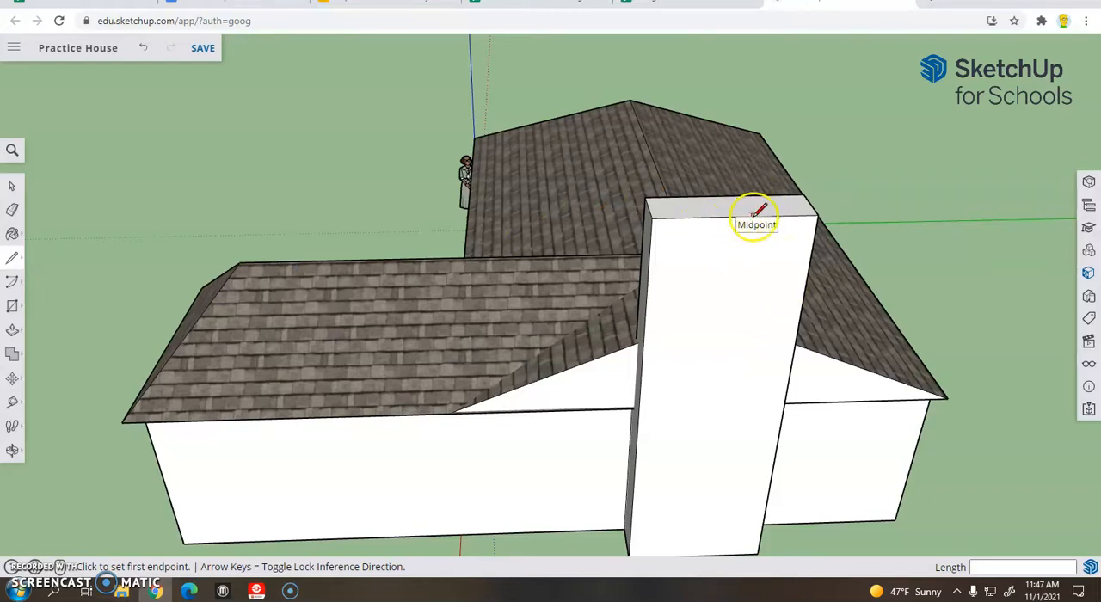
click(737, 217)
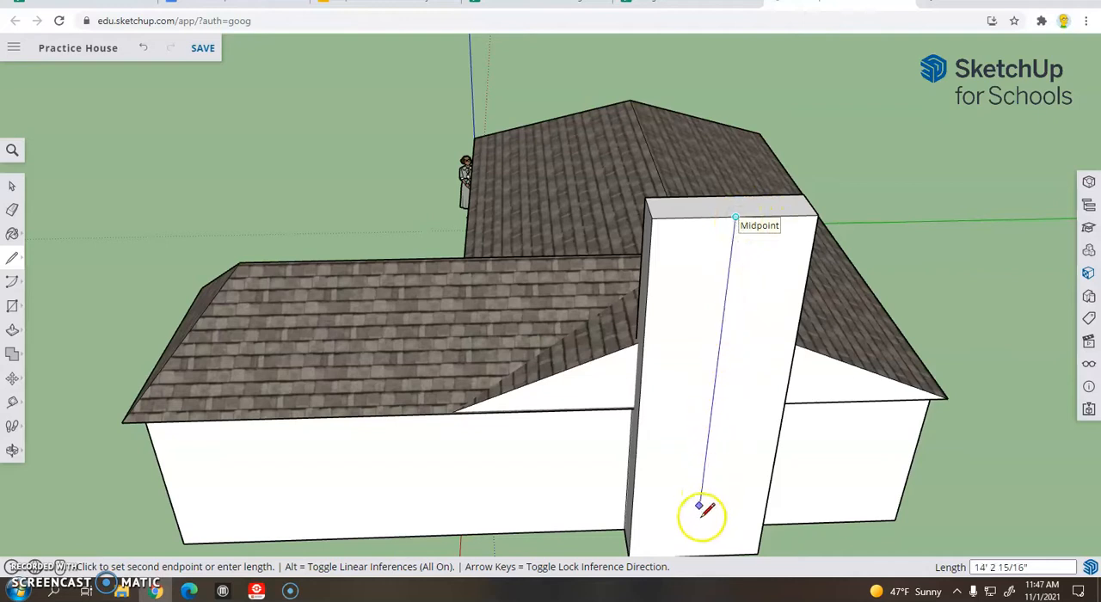
click(697, 551)
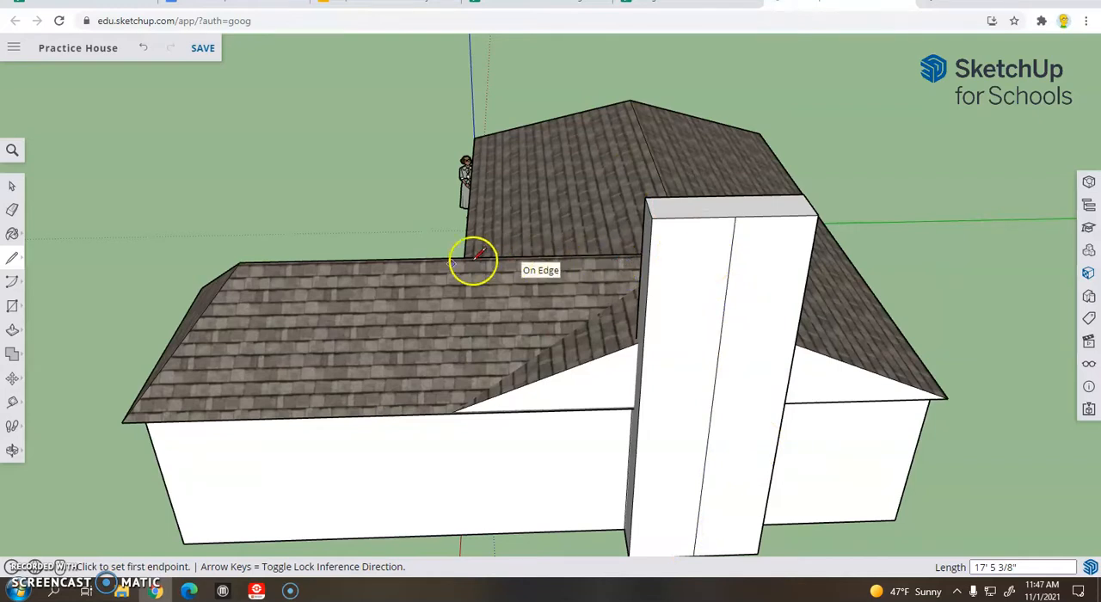
Draw a 1' 9 7/8" line across the chimney's narrow side facing the hipped wing, outward from the rear edge's midpoint near the roof ridge
middle_drag(533, 239, 627, 233)
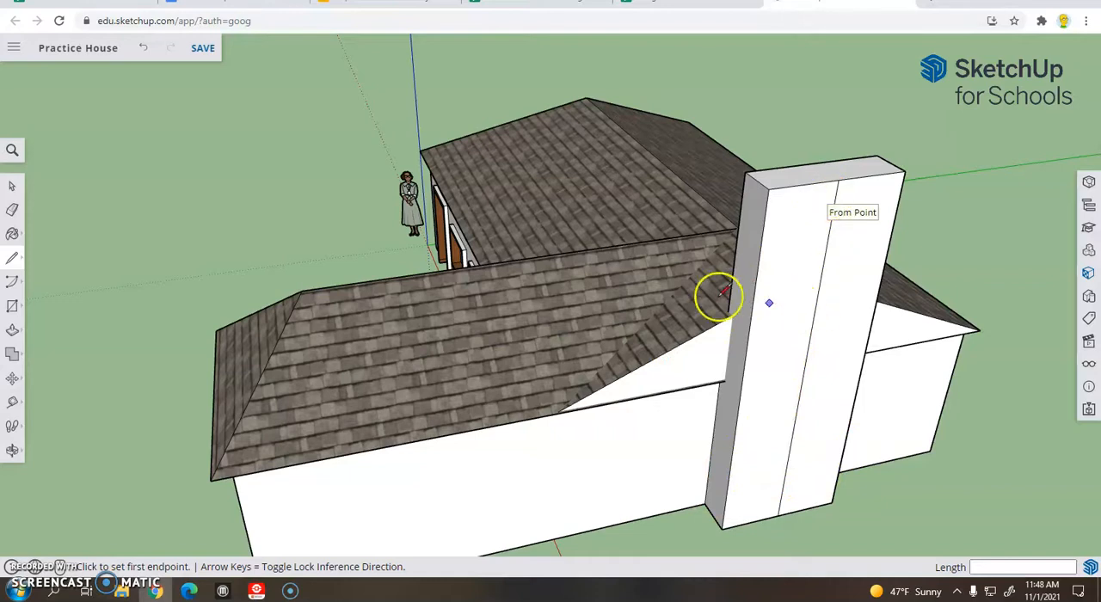
middle_drag(850, 296, 770, 282)
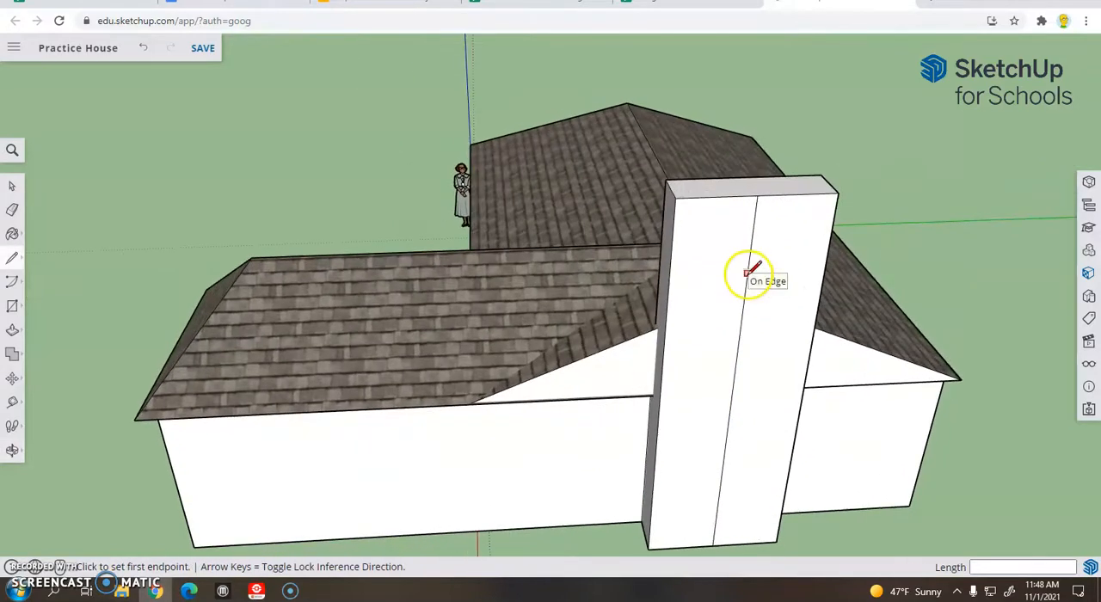
mouse_move(663, 300)
middle_down()
mouse_move(995, 273)
mouse_move(946, 263)
mouse_move(866, 177)
middle_up()
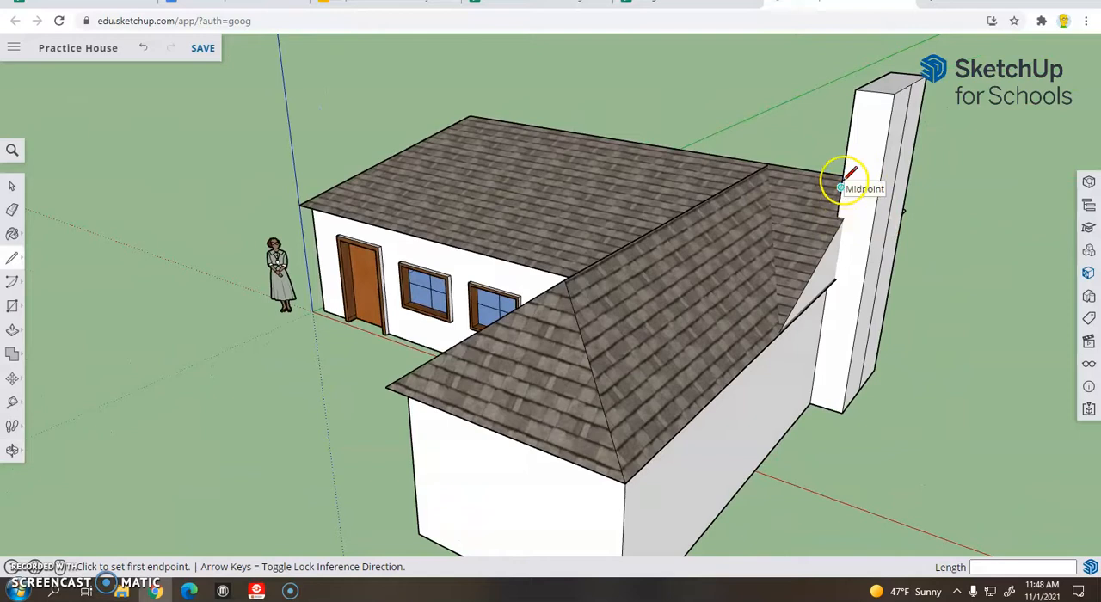
middle_drag(848, 179, 924, 156)
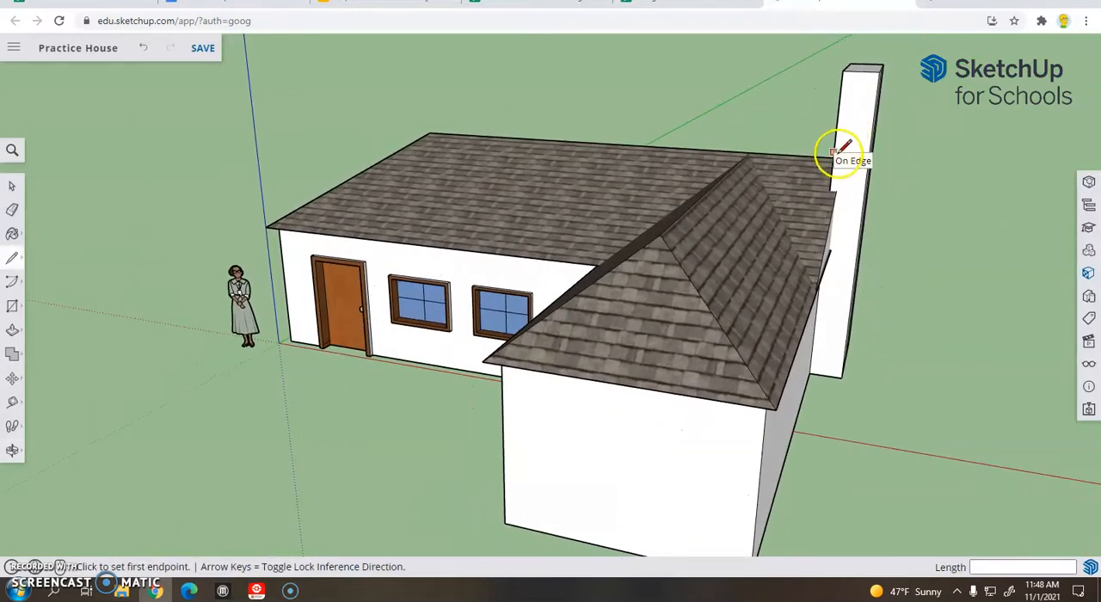
click(835, 160)
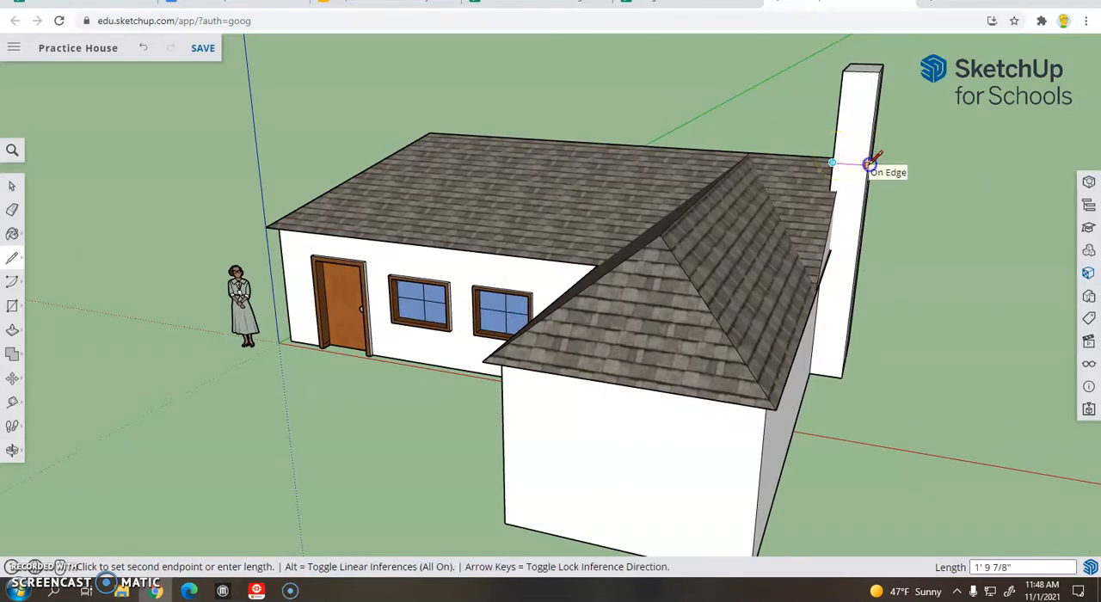
click(869, 164)
Continue the side line horizontally across the chimney's broad outer face, and extend it across the opposite narrow side to the rear edge
middle_drag(987, 177, 621, 213)
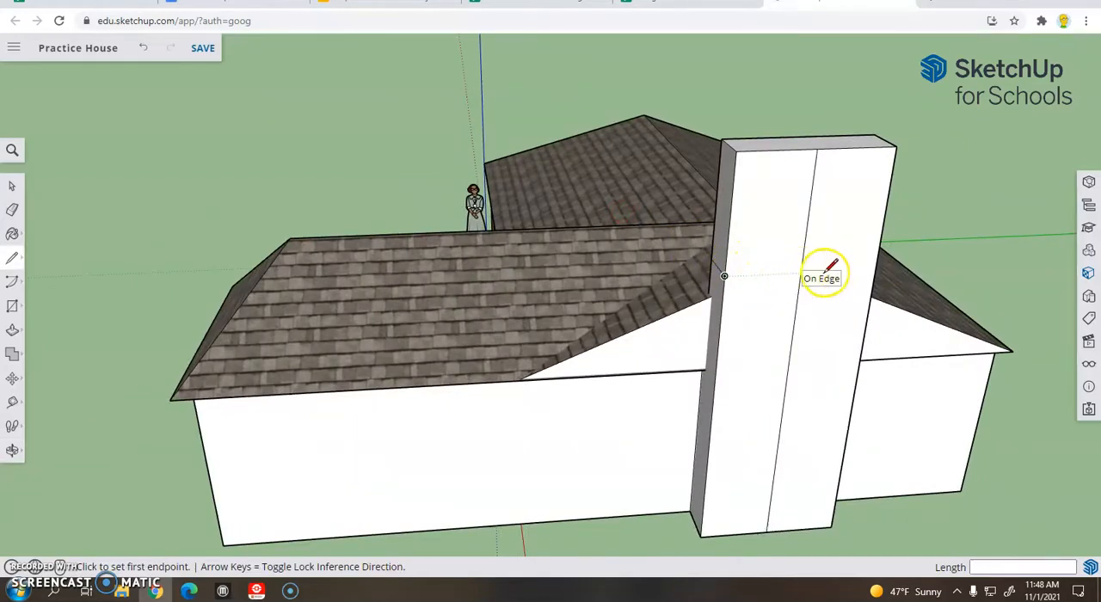
click(877, 268)
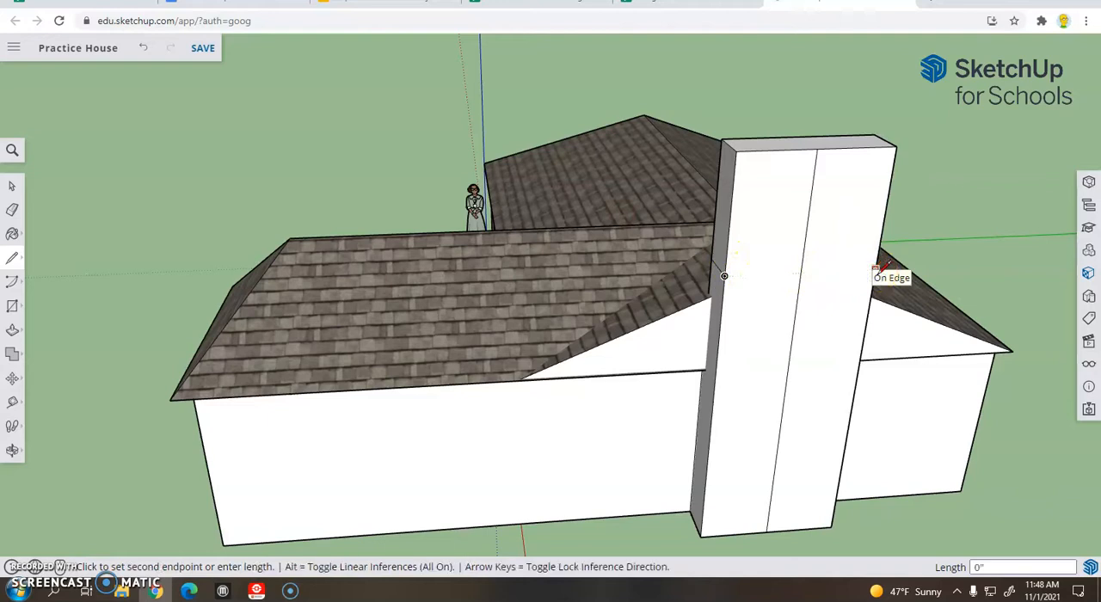
click(727, 274)
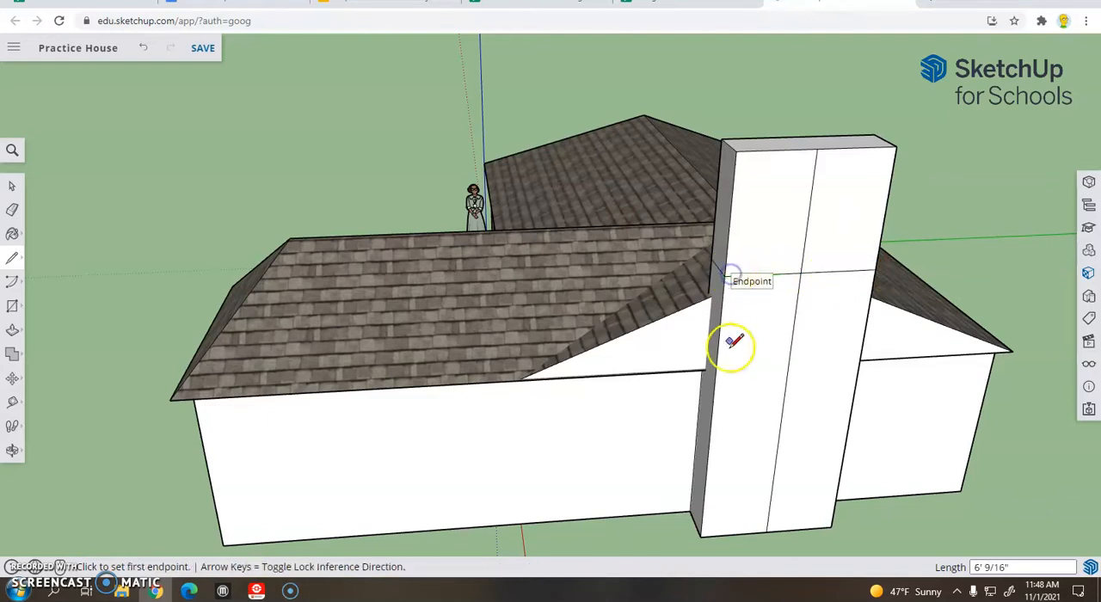
middle_drag(869, 335, 522, 300)
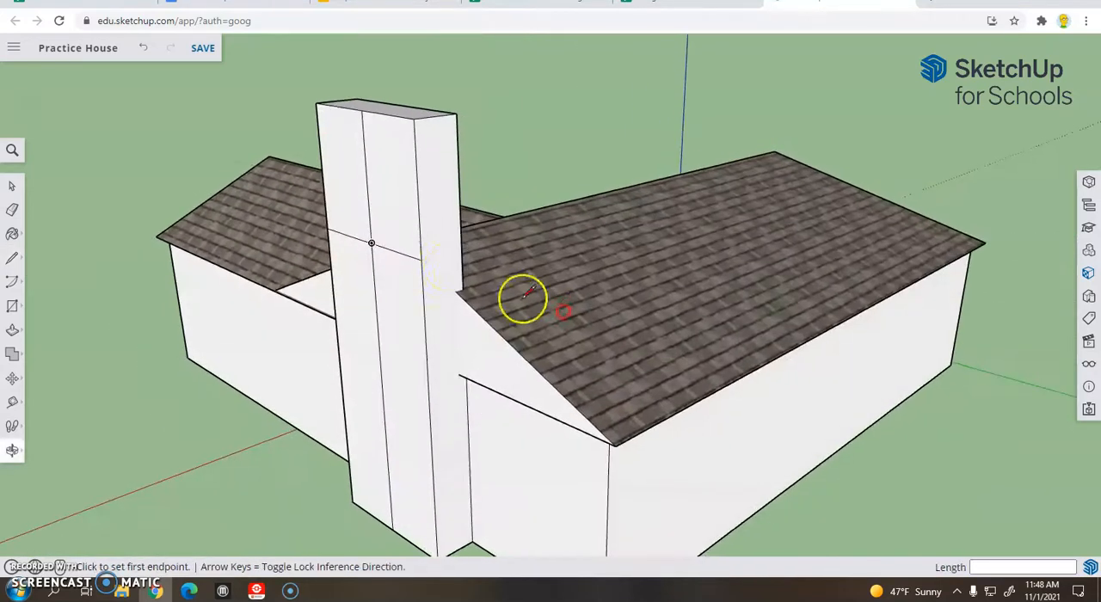
click(421, 259)
click(460, 247)
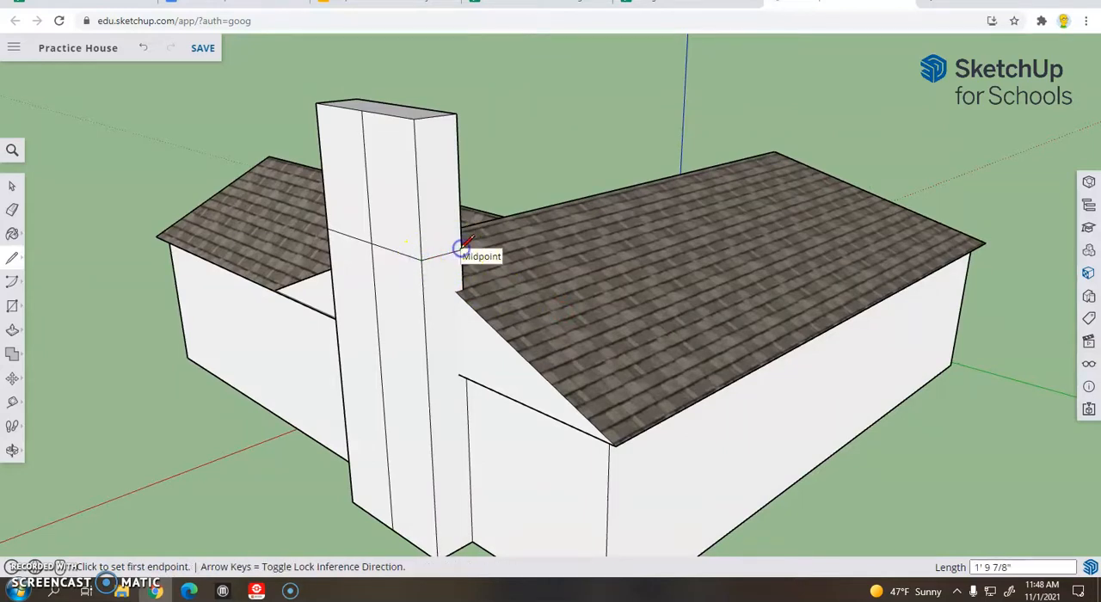
Erase the horizontal dividing line across the chimney's broad outer face on both sides of the center line
middle_drag(284, 239, 767, 221)
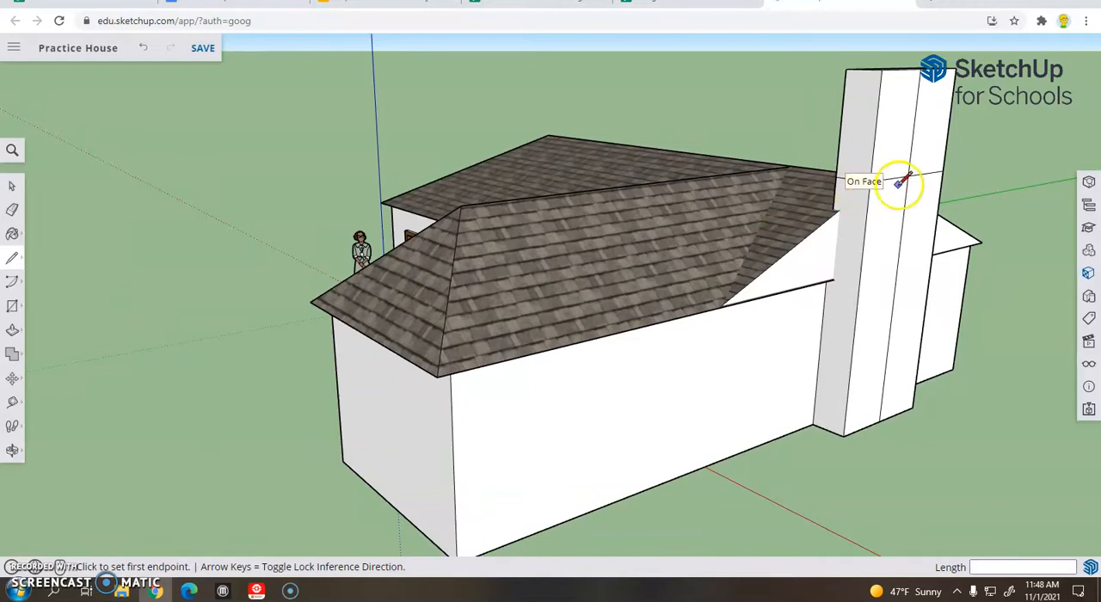
mouse_move(996, 176)
middle_down()
mouse_move(831, 182)
mouse_move(570, 216)
mouse_move(651, 209)
middle_up()
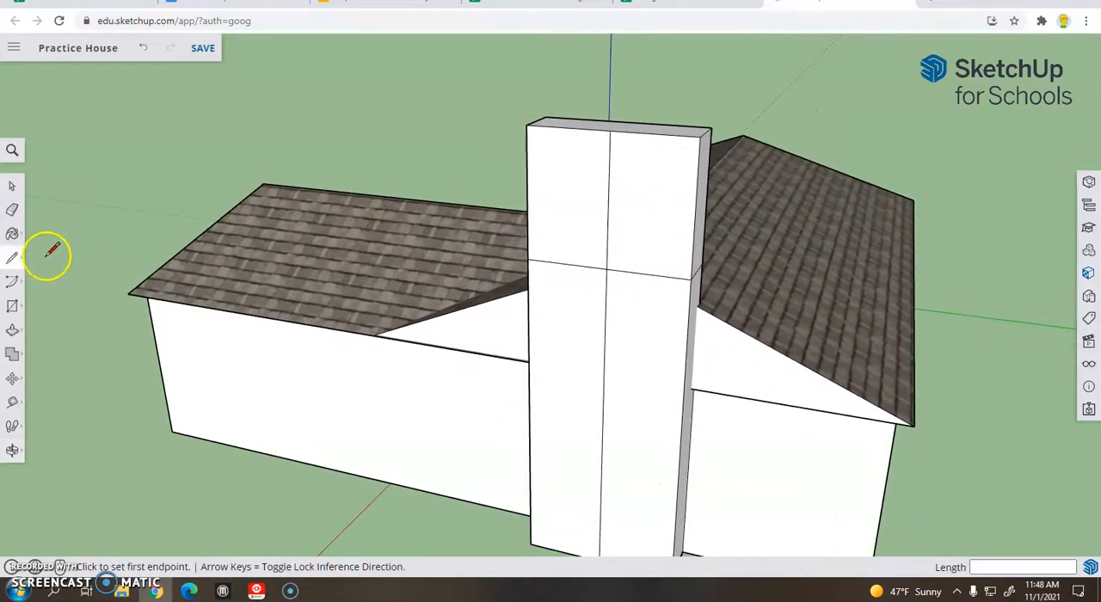
click(12, 209)
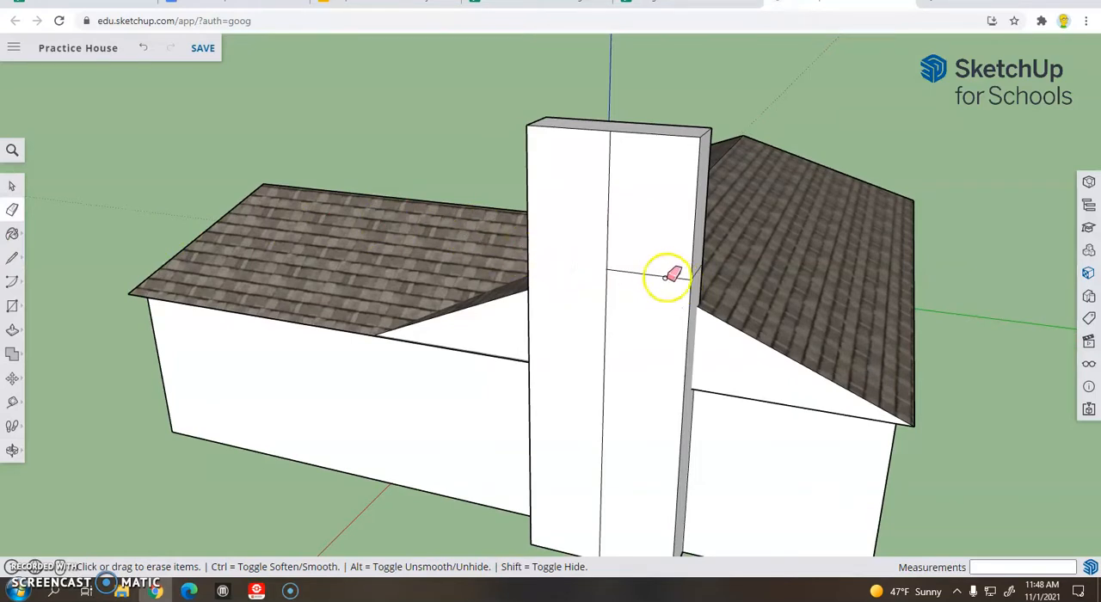
middle_drag(356, 263, 576, 261)
Push the upper part of the chimney's narrow side facing the hipped wing inward about 1' 1 7/16"
click(13, 330)
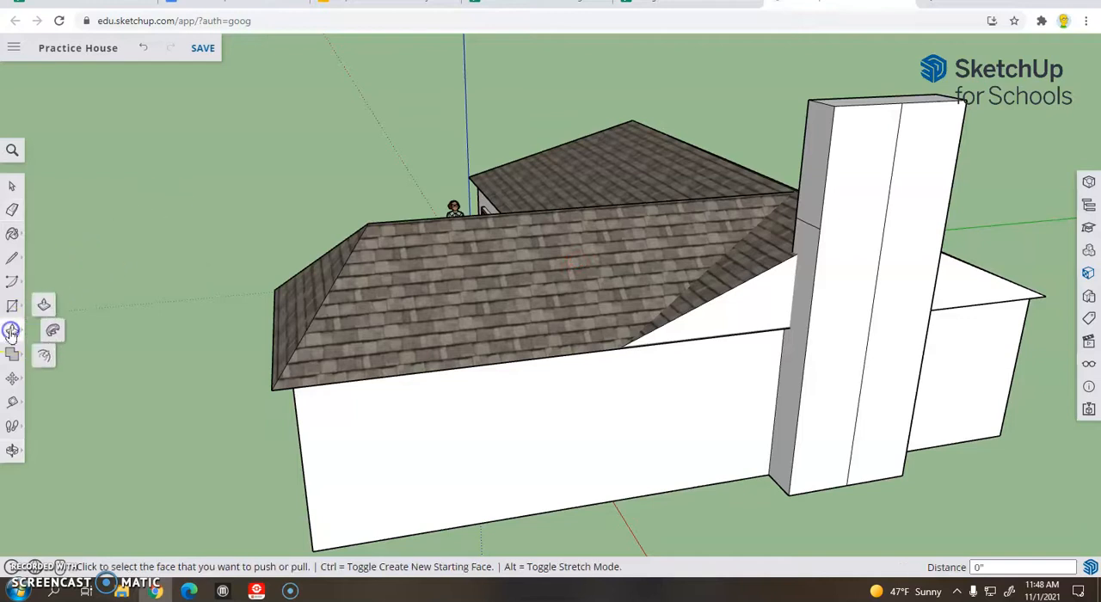
click(808, 191)
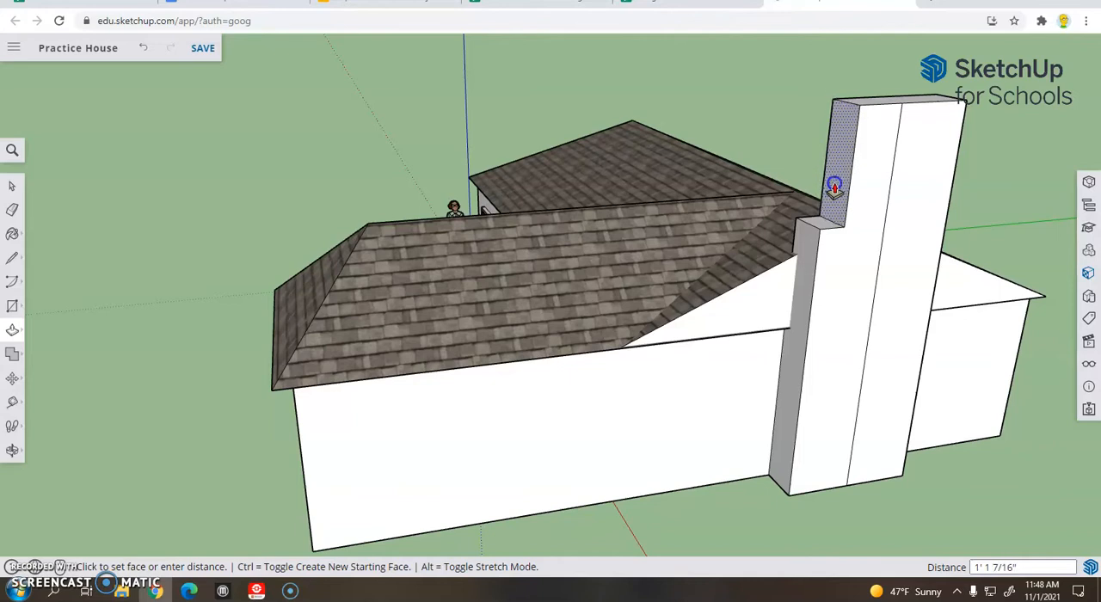
click(835, 186)
Push the upper part of the opposite narrow side inward to form a matching shoulder, and adjust that face by about 2 1/16"
middle_drag(1003, 216, 729, 209)
click(619, 222)
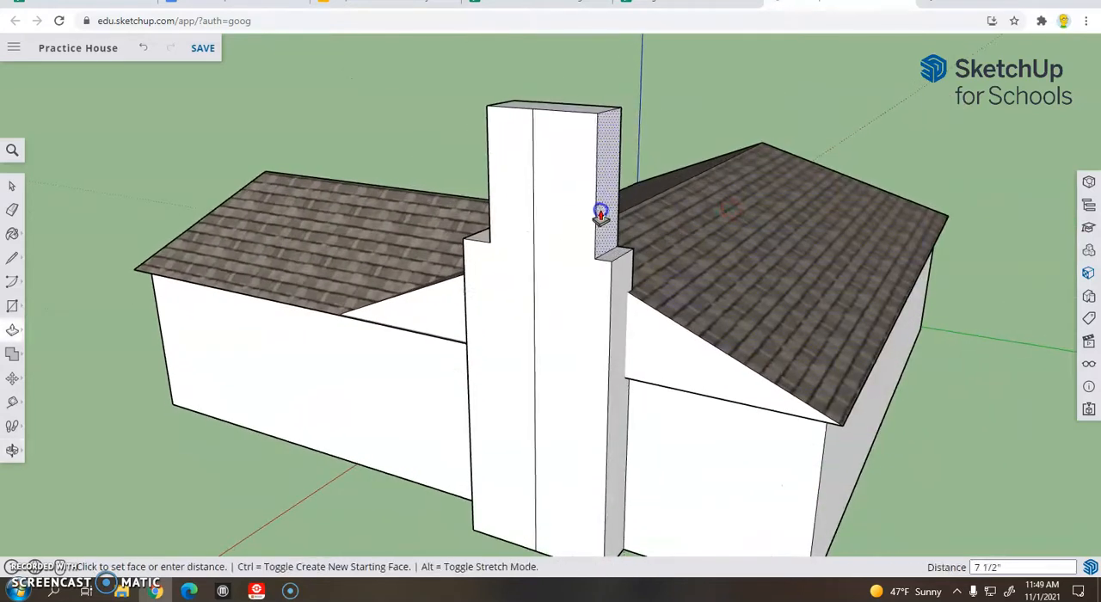
click(588, 213)
middle_drag(352, 239, 376, 234)
click(632, 197)
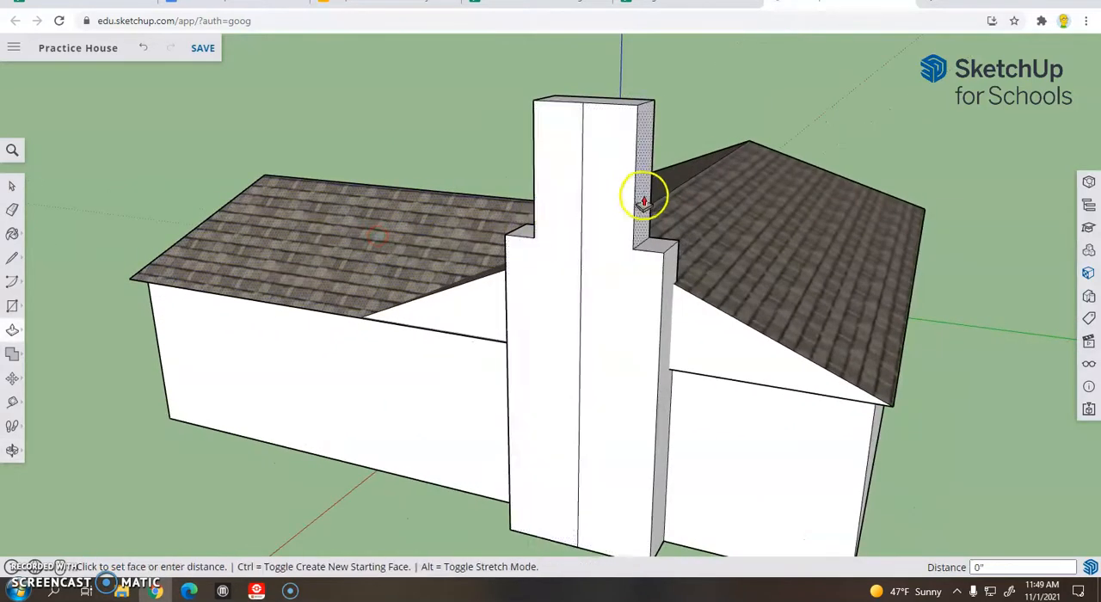
click(638, 198)
Push the upper face on the side away from the hipped wing another 4 9/16" inward
middle_drag(371, 266, 426, 310)
mouse_move(706, 311)
middle_down()
mouse_move(774, 315)
mouse_move(720, 317)
middle_up()
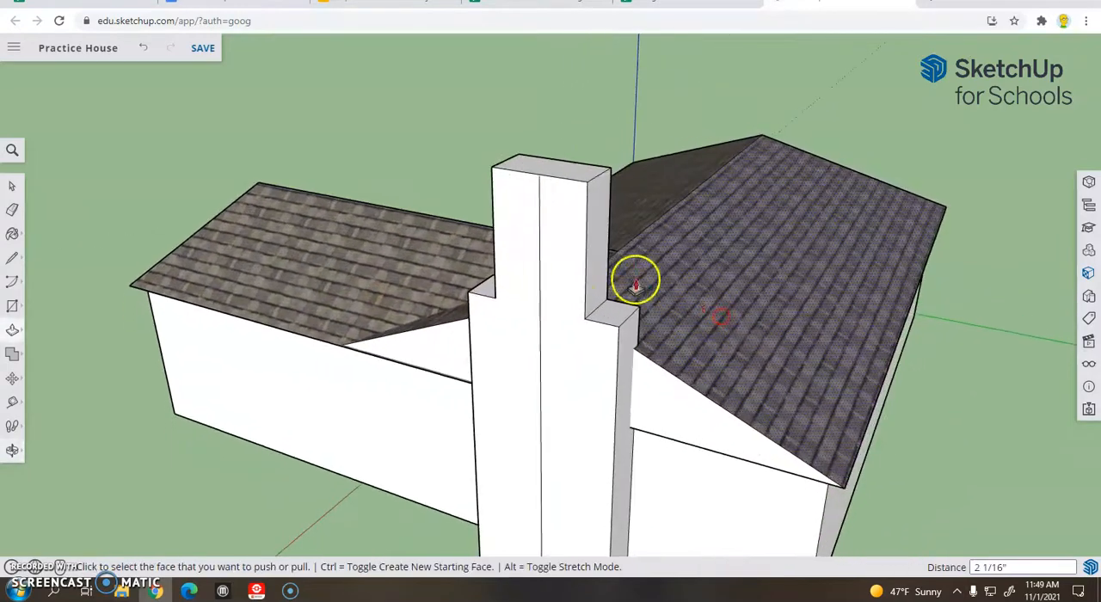
click(594, 269)
click(352, 261)
Push the upper face on the hipped-wing side a further 6" inward
middle_drag(352, 261, 681, 261)
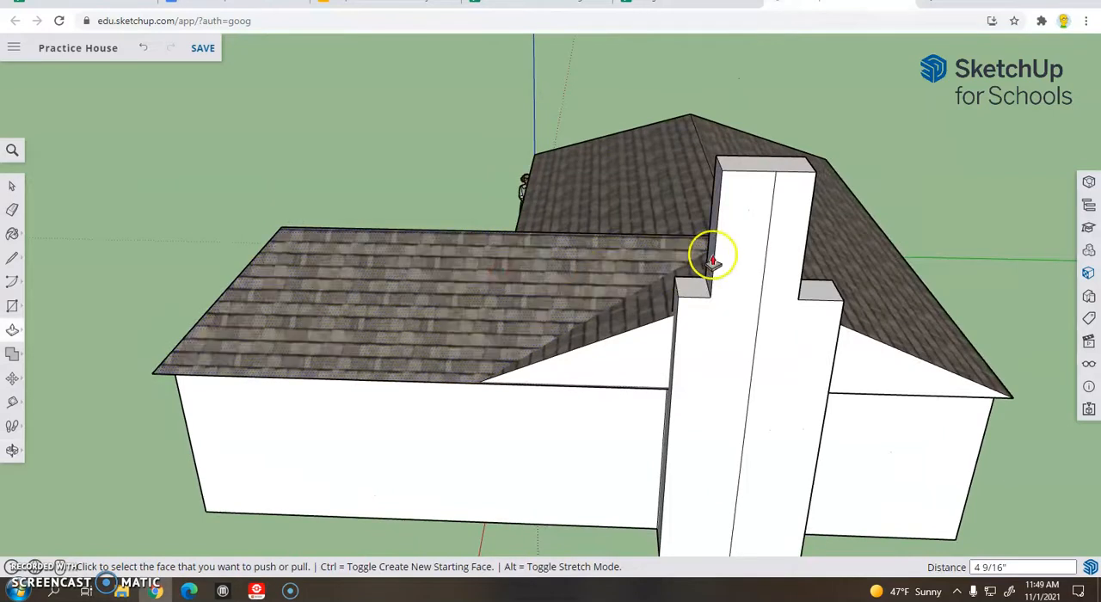
click(717, 250)
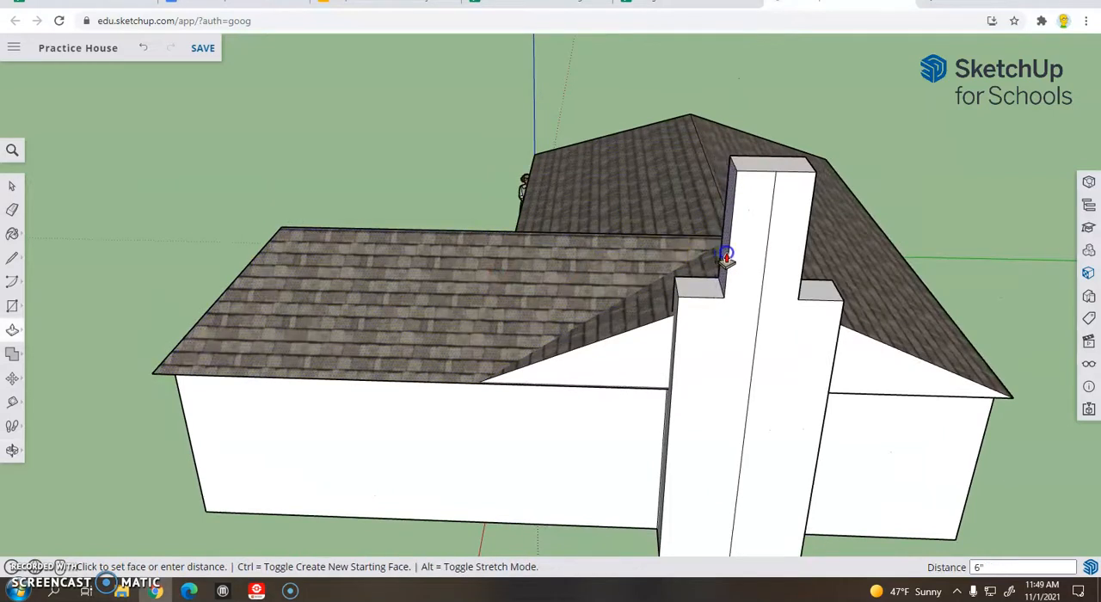
click(727, 256)
Fine-tune the width of the chimney's upper stack by about 1 3/16" with Push/Pull so its halves are even about the center line
middle_drag(922, 288, 848, 261)
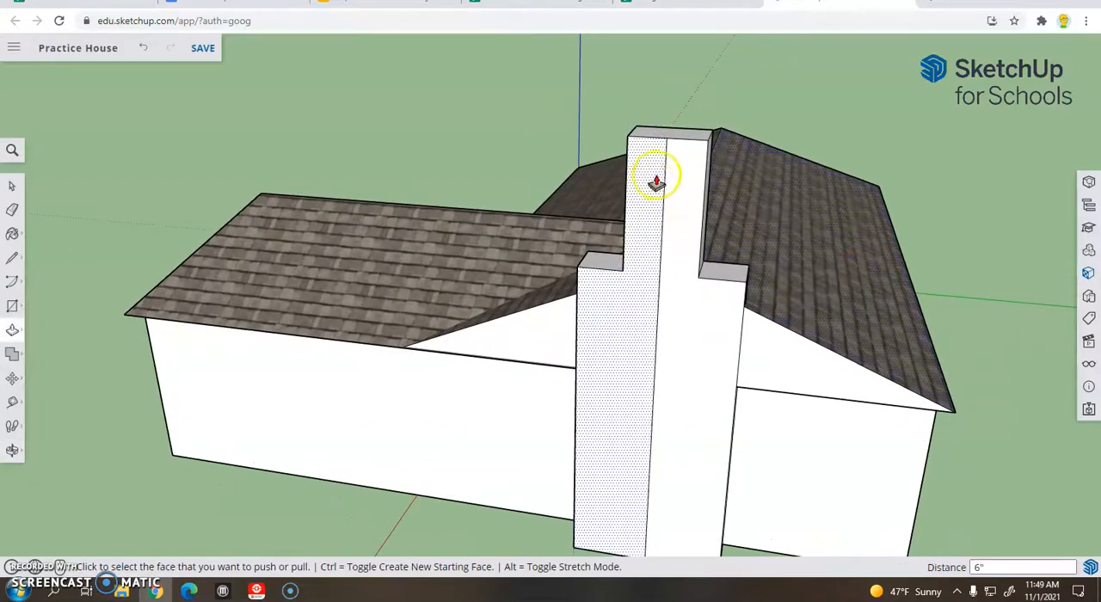
middle_drag(684, 188, 654, 234)
click(652, 238)
click(652, 233)
Erase the vertical center line from the chimney's broad outer face
middle_drag(370, 278, 438, 274)
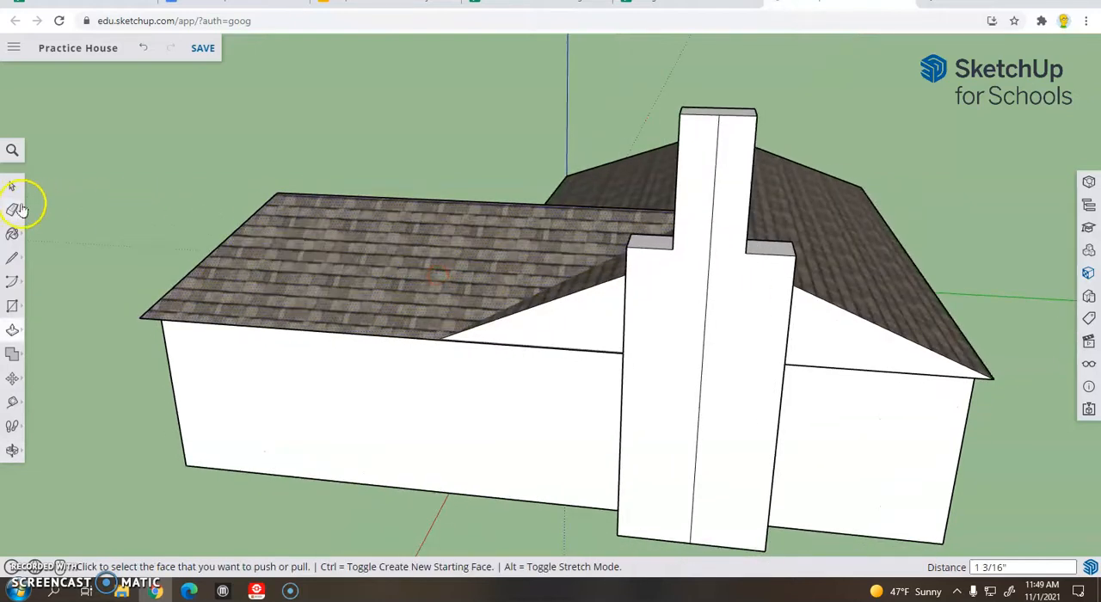
click(10, 211)
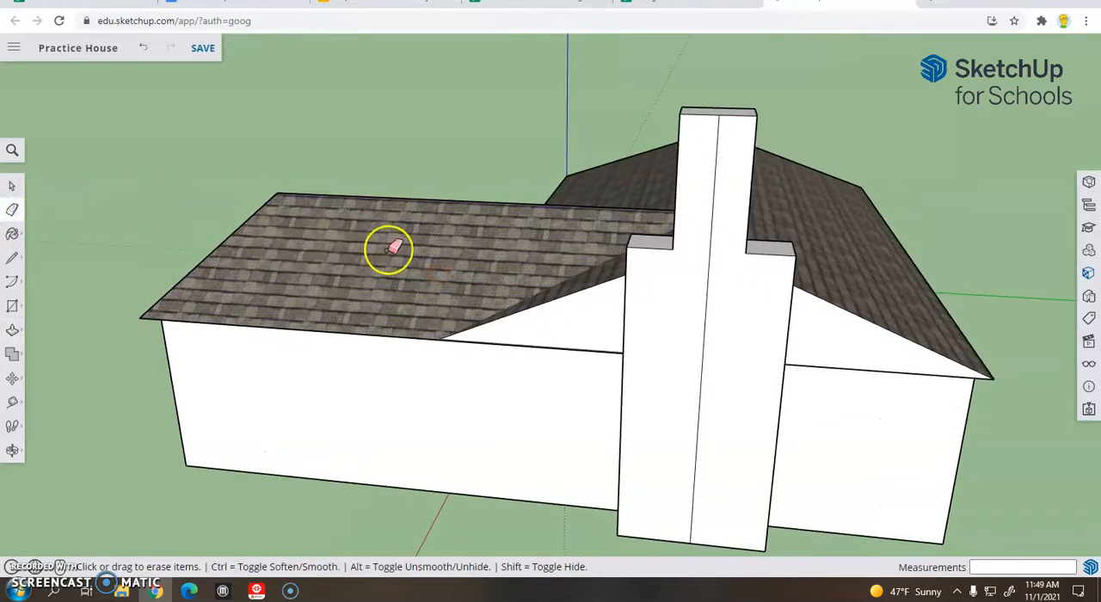
click(710, 269)
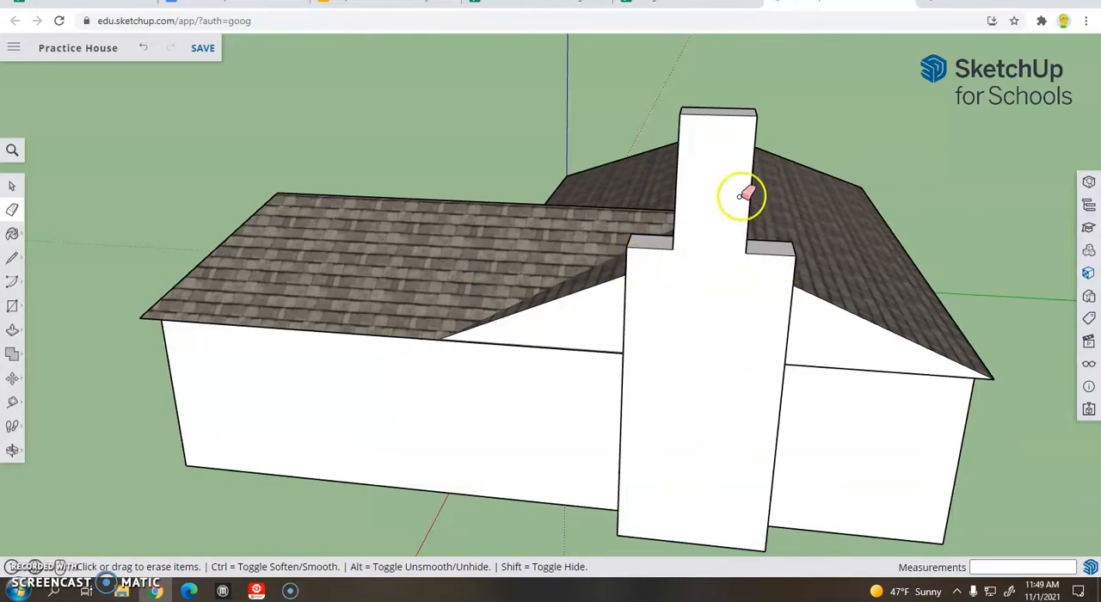
Draw a diagonal line from the hipped-wing shoulder's outer front corner to the midpoint of the upper stack's front edge, about 2' 11 9/16" long
middle_drag(83, 253, 229, 260)
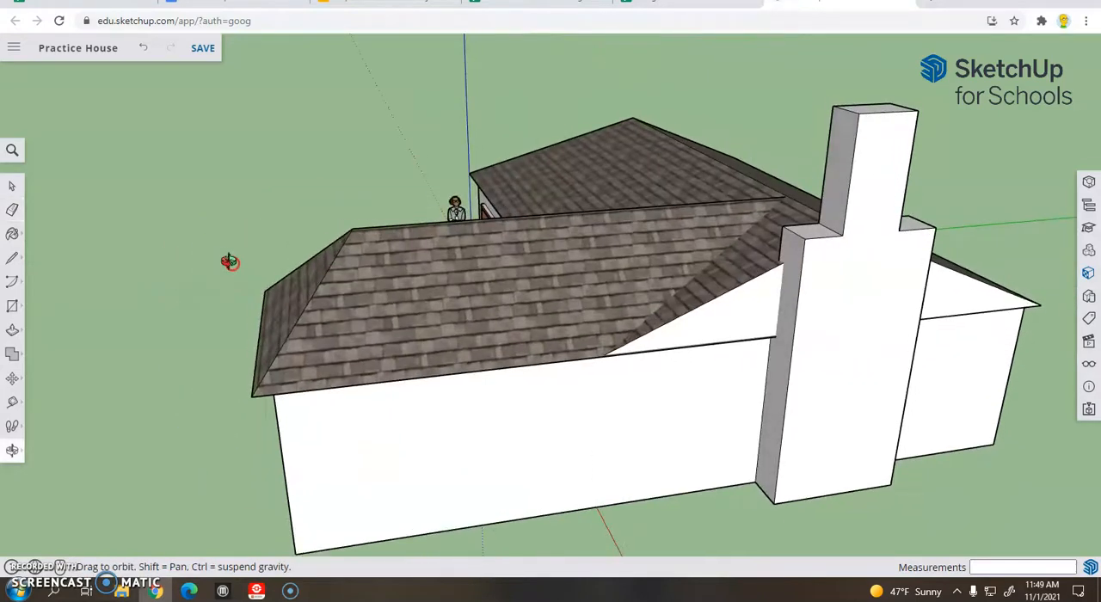
click(10, 259)
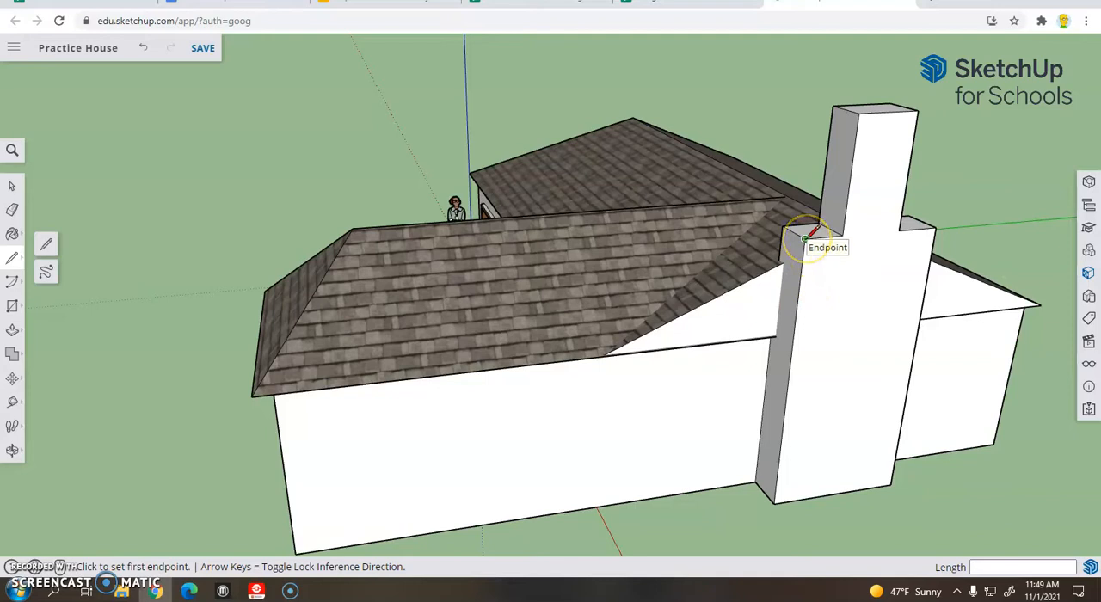
scroll(806, 239, up, 3)
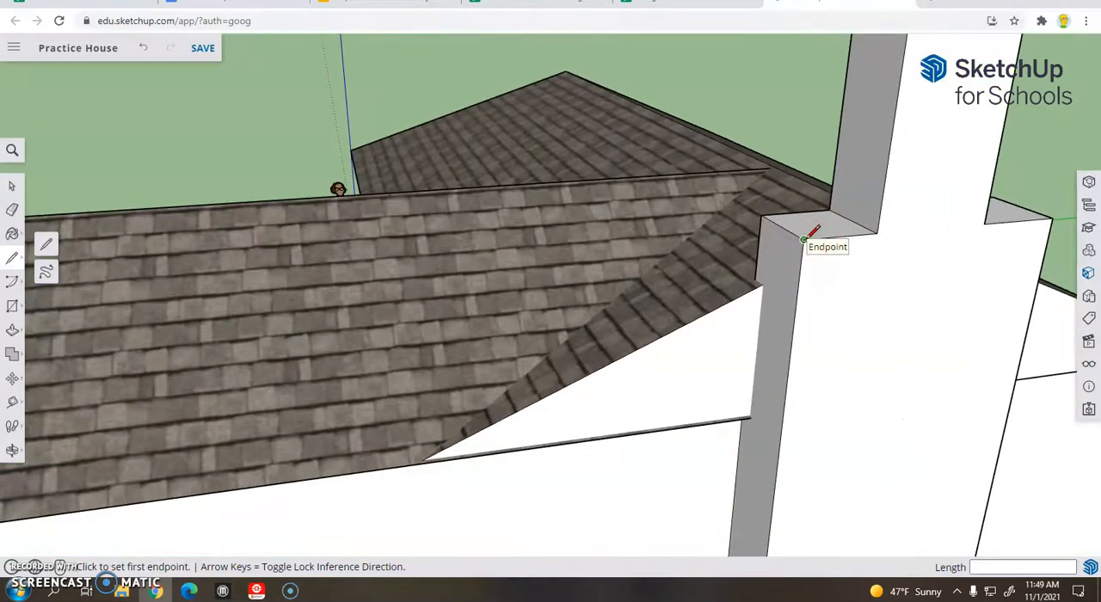
scroll(805, 239, down, 3)
click(805, 240)
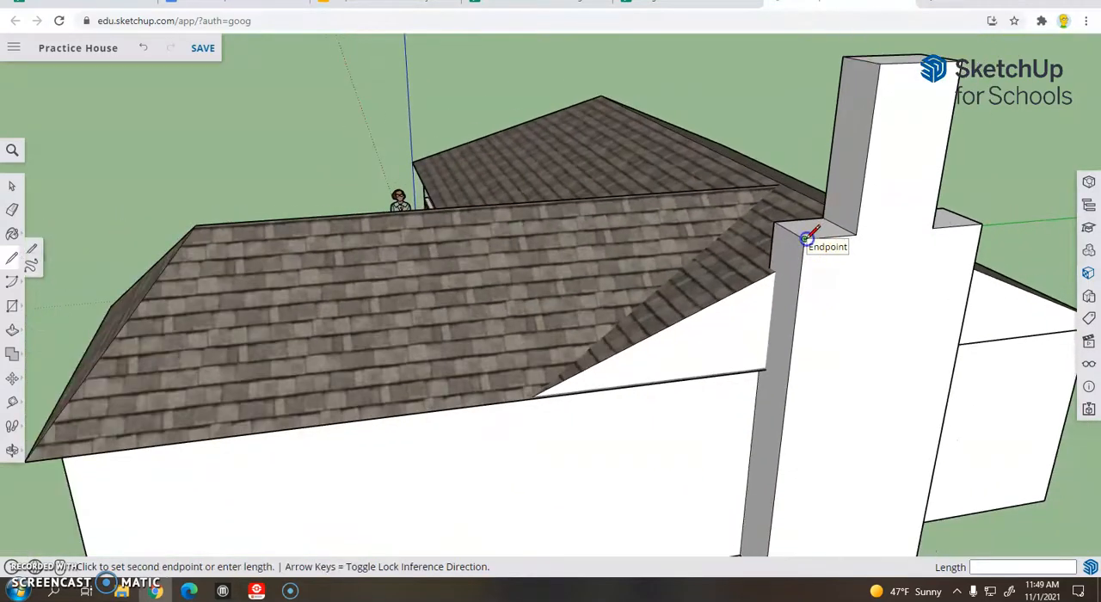
click(867, 153)
Draw a matching diagonal of about 3' from the opposite shoulder's outer front corner to the midpoint of the upper stack's edge
middle_drag(1001, 195, 764, 235)
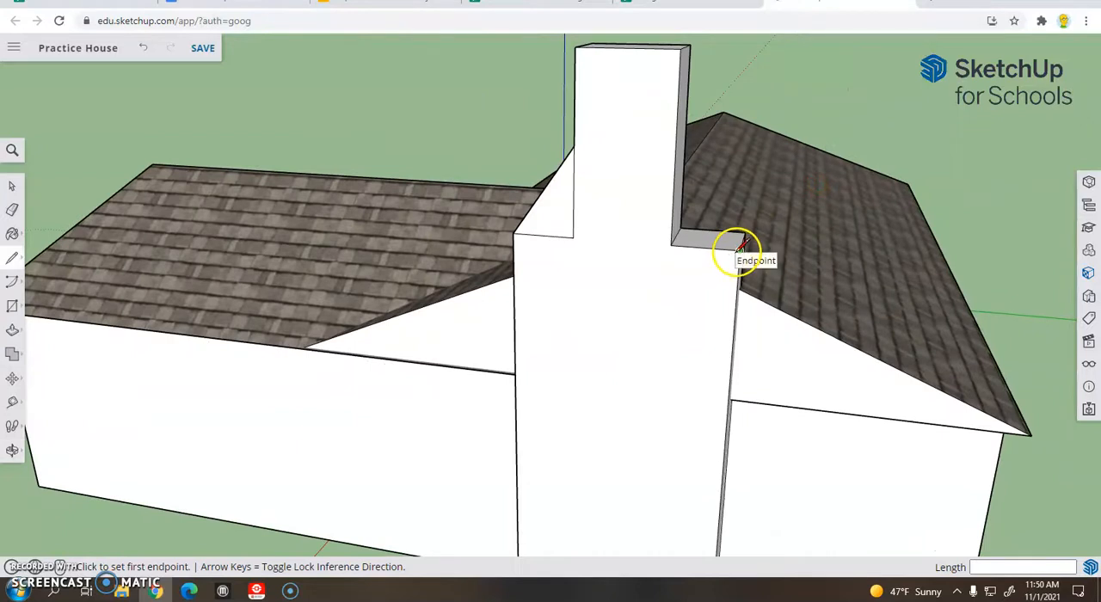
click(744, 247)
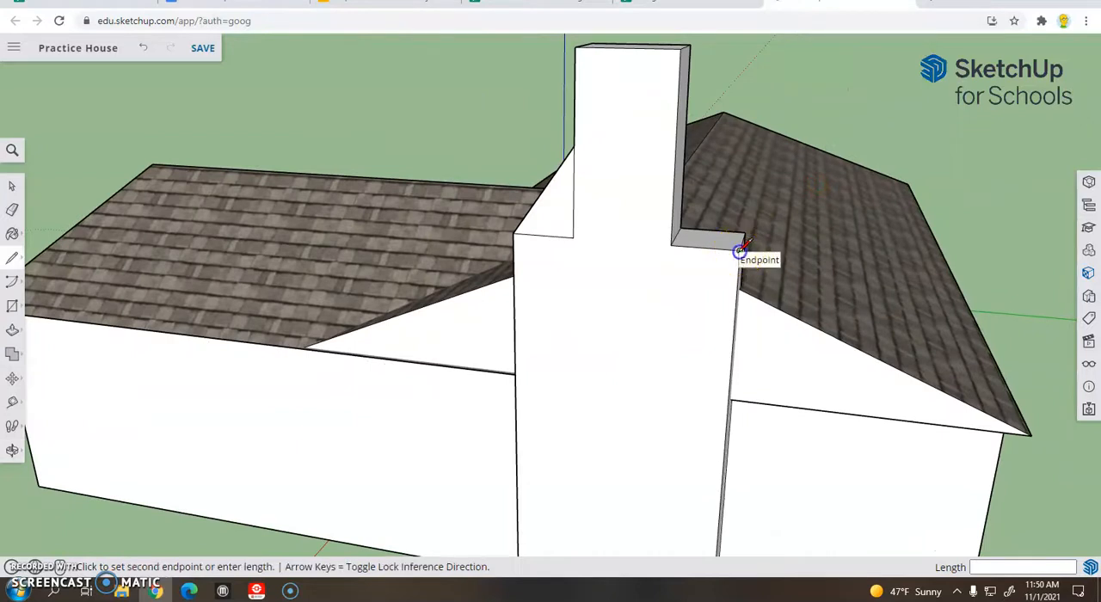
click(677, 151)
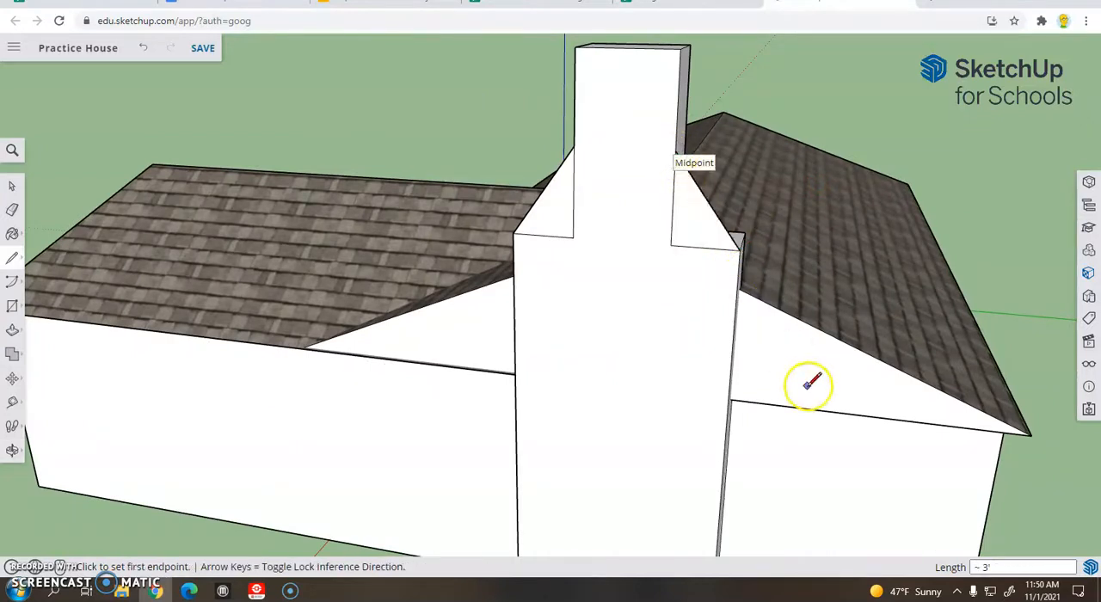
Push the triangular face on the shoulder away from the hipped wing back 1' 9 7/8" across the chimney's full depth
middle_drag(769, 322, 364, 359)
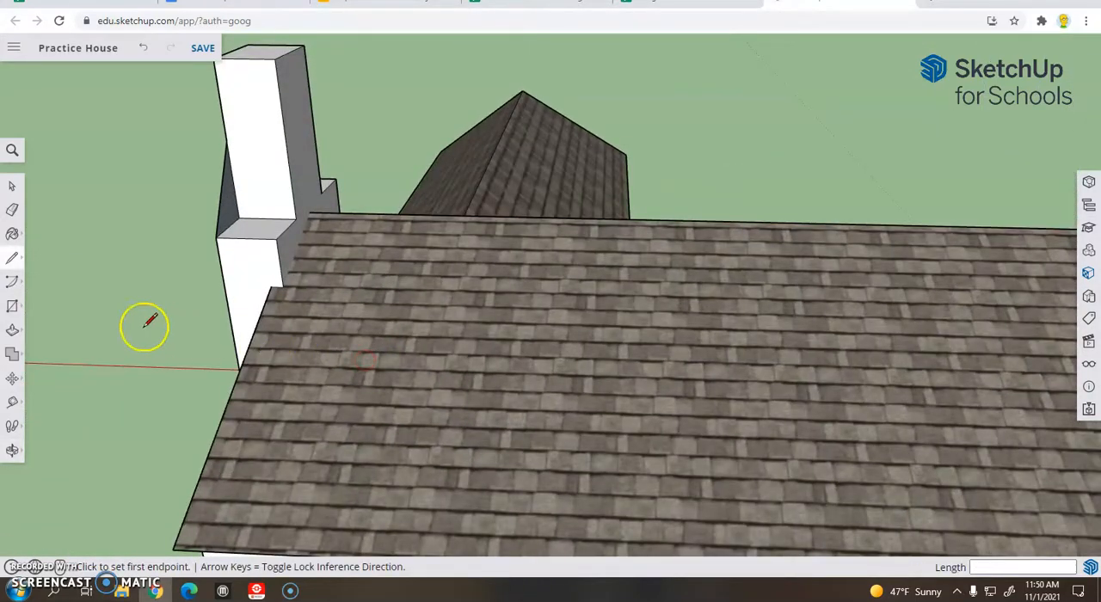
click(13, 333)
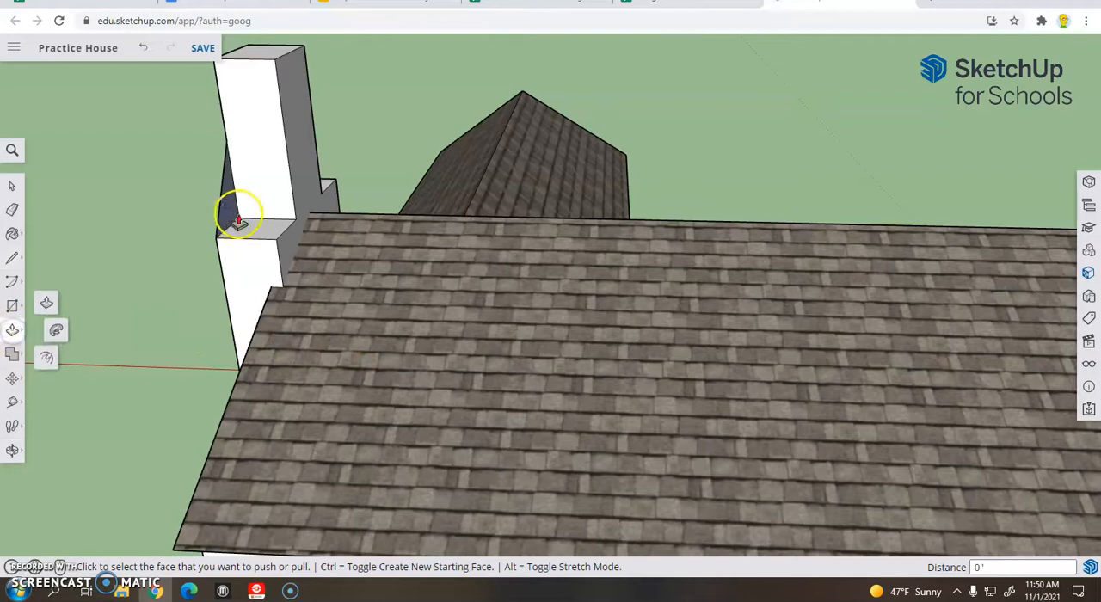
scroll(230, 217, up, 1)
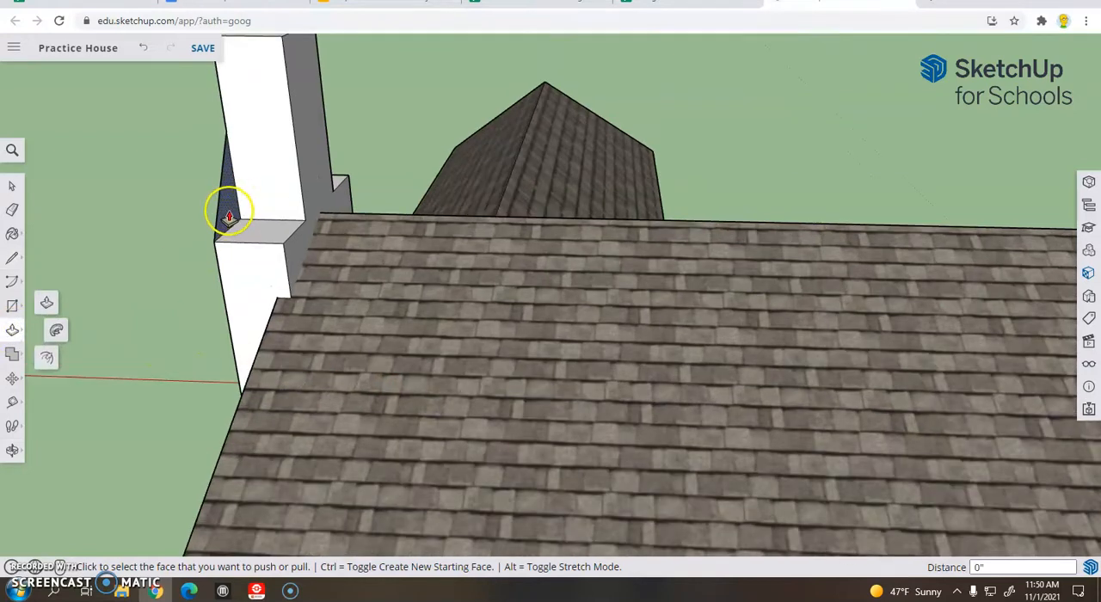
click(229, 217)
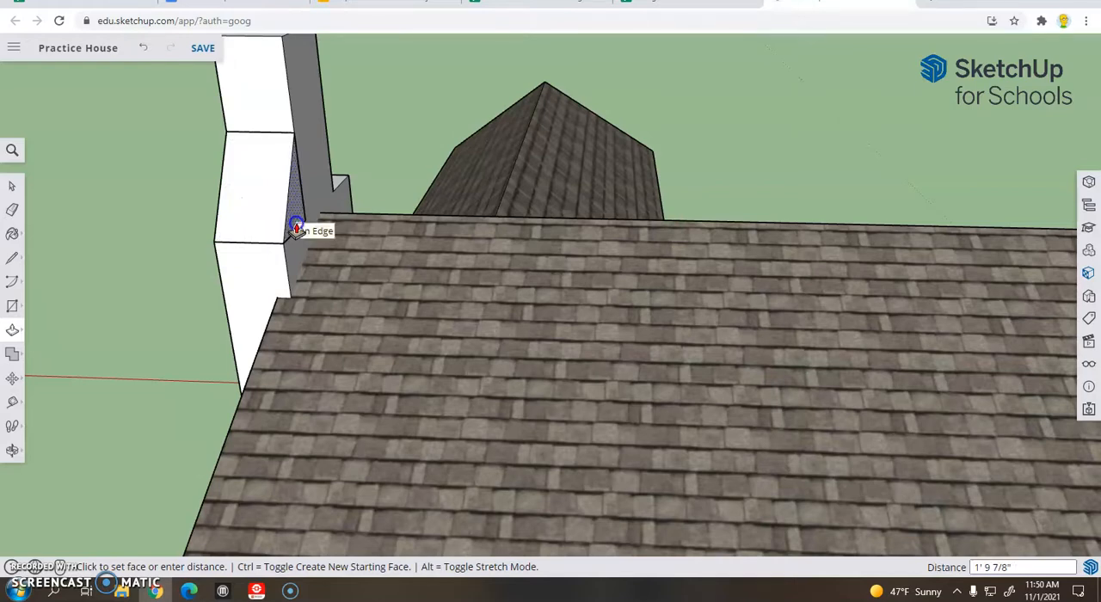
click(295, 229)
Push the triangular face on the hipped-wing shoulder 1' 9 7/8" to the chimney's back face to form the second slope
middle_drag(167, 305, 659, 312)
middle_drag(568, 327, 842, 239)
click(819, 168)
click(818, 170)
middle_drag(835, 93, 932, 402)
shift+middle_drag(862, 287, 657, 381)
scroll(658, 381, up, 2)
scroll(719, 372, up, 1)
middle_drag(659, 324, 869, 297)
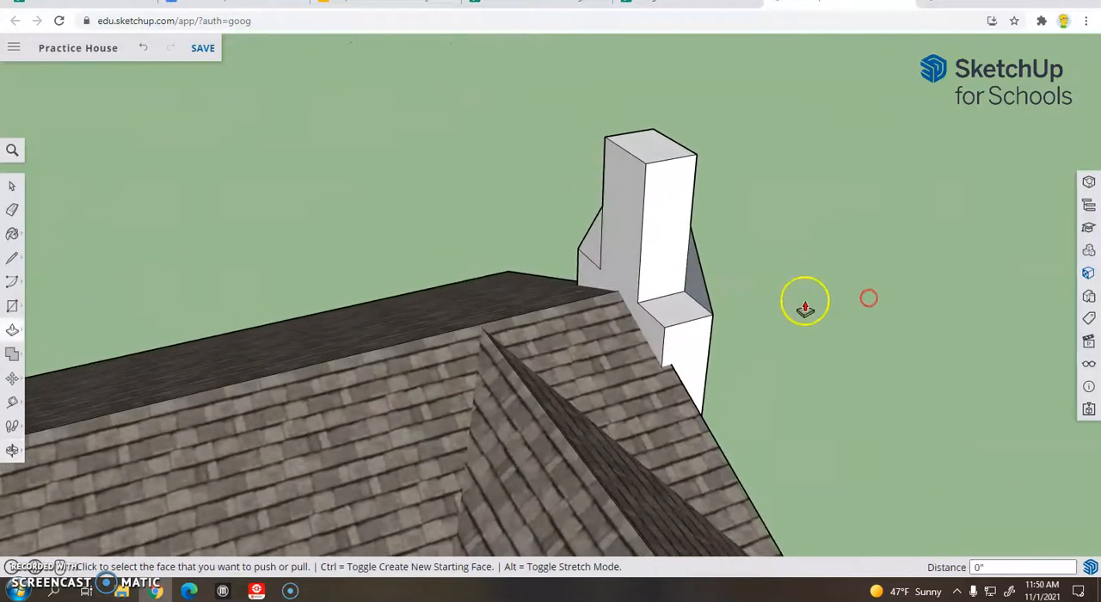
click(691, 294)
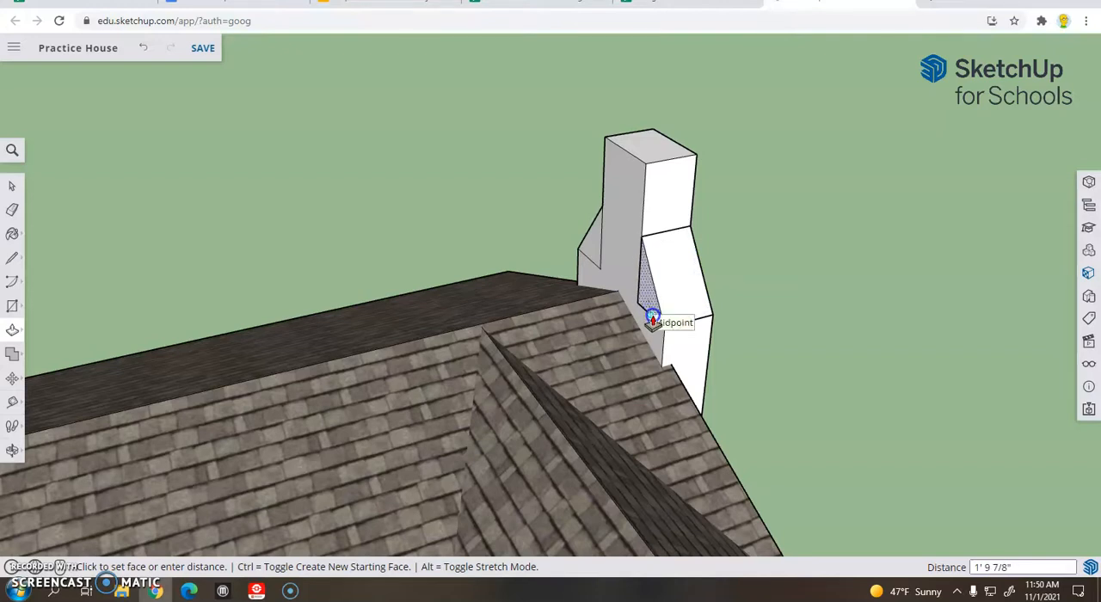
click(653, 320)
Erase the leftover vertical and horizontal edges around both triangles on the chimney's broad outer face
middle_drag(864, 293, 789, 246)
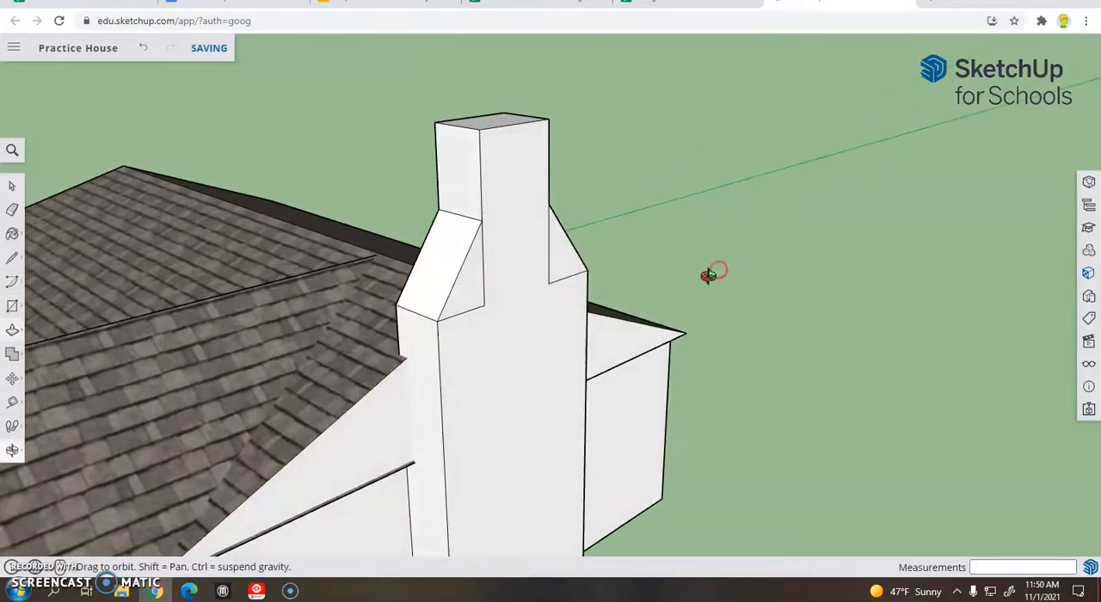
middle_drag(708, 275, 31, 261)
click(10, 215)
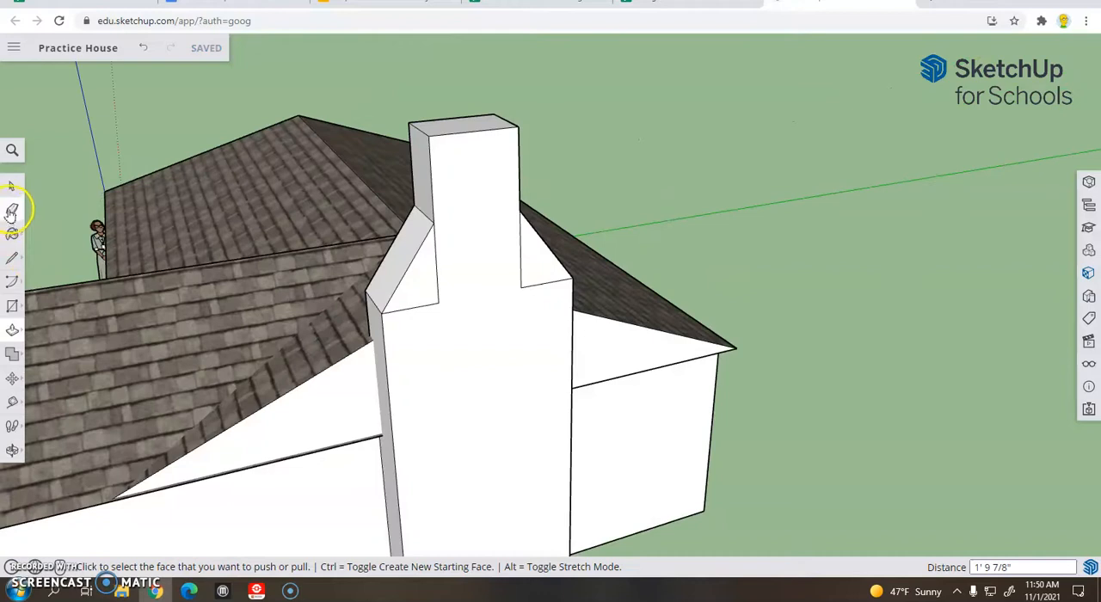
click(12, 211)
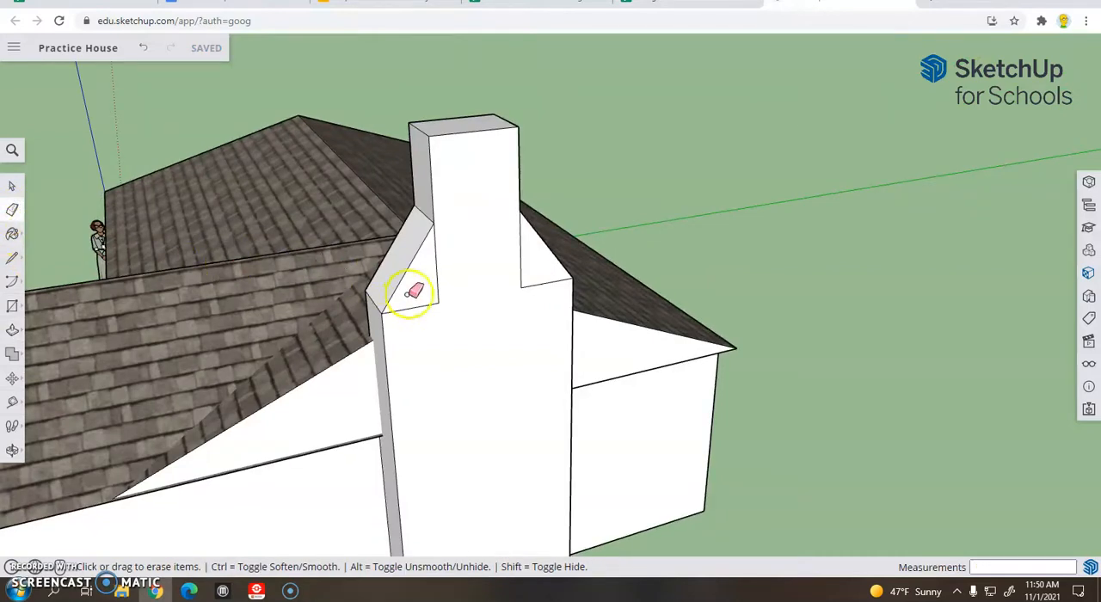
click(436, 300)
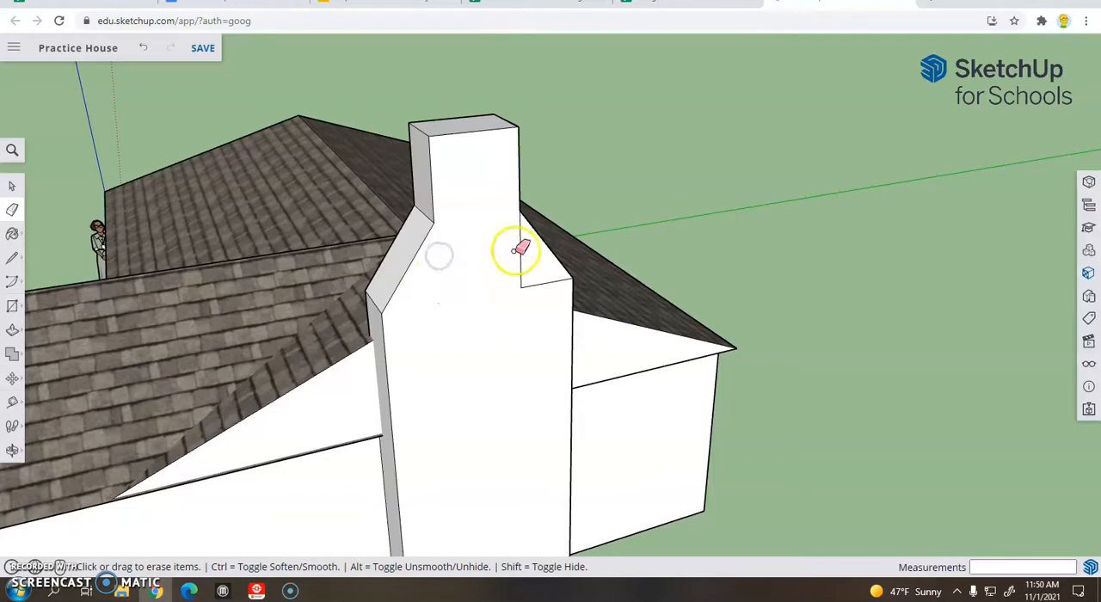
drag(523, 289, 543, 289)
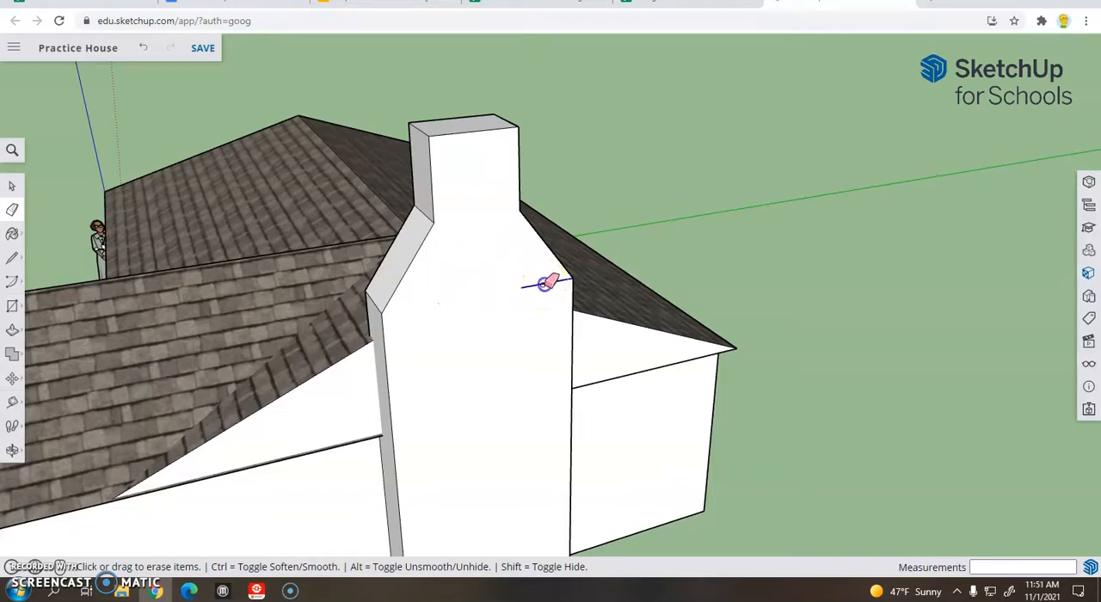
Erase the leftover triangle edges on the chimney's back face above the roof
mouse_move(728, 236)
middle_down()
mouse_move(562, 239)
mouse_move(559, 249)
mouse_move(502, 223)
mouse_move(663, 214)
mouse_move(683, 184)
mouse_move(814, 184)
middle_up()
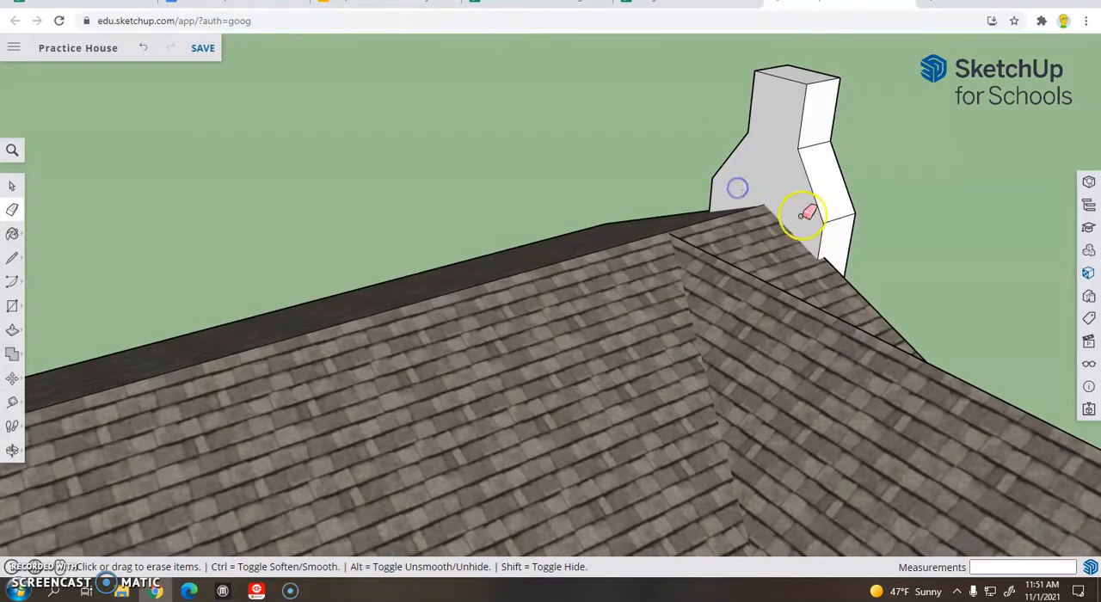
scroll(806, 215, up, 5)
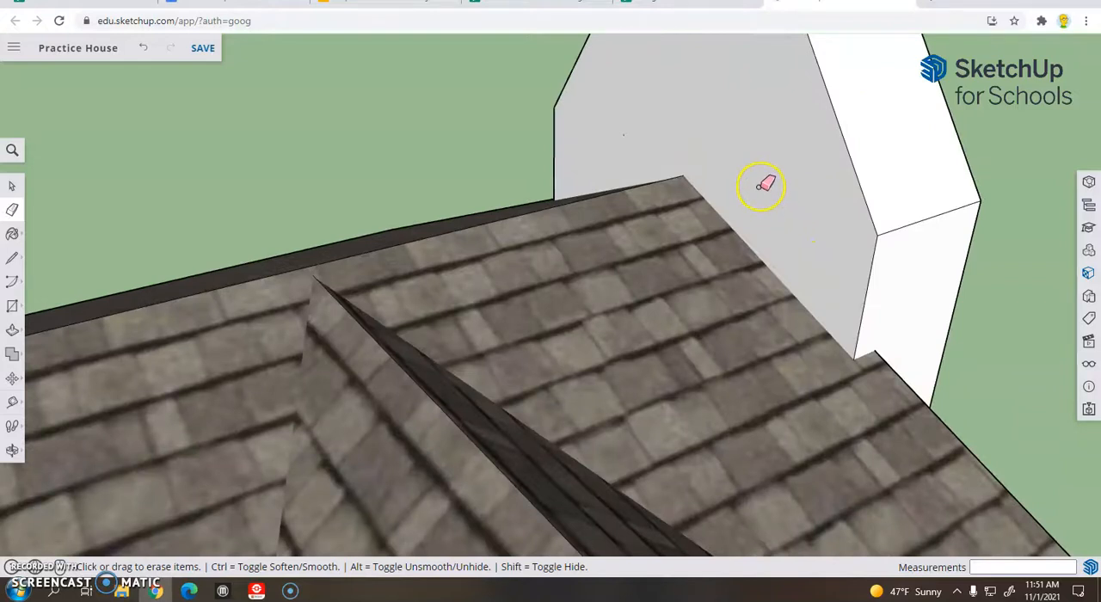
mouse_move(763, 188)
middle_down()
mouse_move(786, 229)
mouse_move(814, 224)
mouse_move(389, 226)
mouse_move(718, 298)
mouse_move(597, 288)
mouse_move(720, 229)
mouse_move(666, 229)
mouse_move(576, 264)
middle_up()
scroll(597, 287, down, 3)
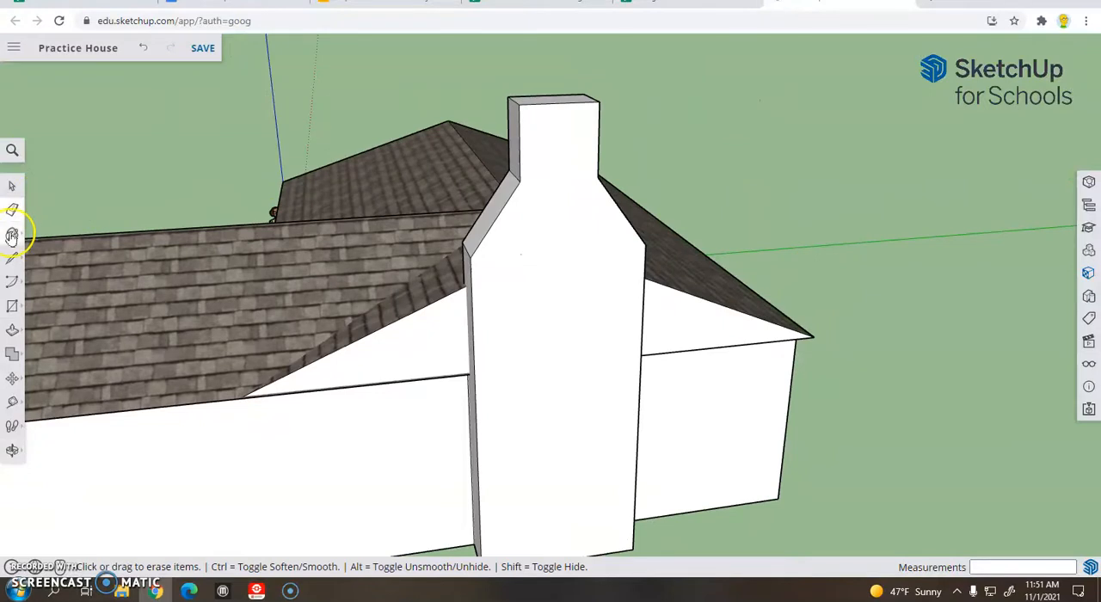
Paint the chimney's broad faces, sides and sloped shoulders with the Brick Rough Dark material
click(12, 234)
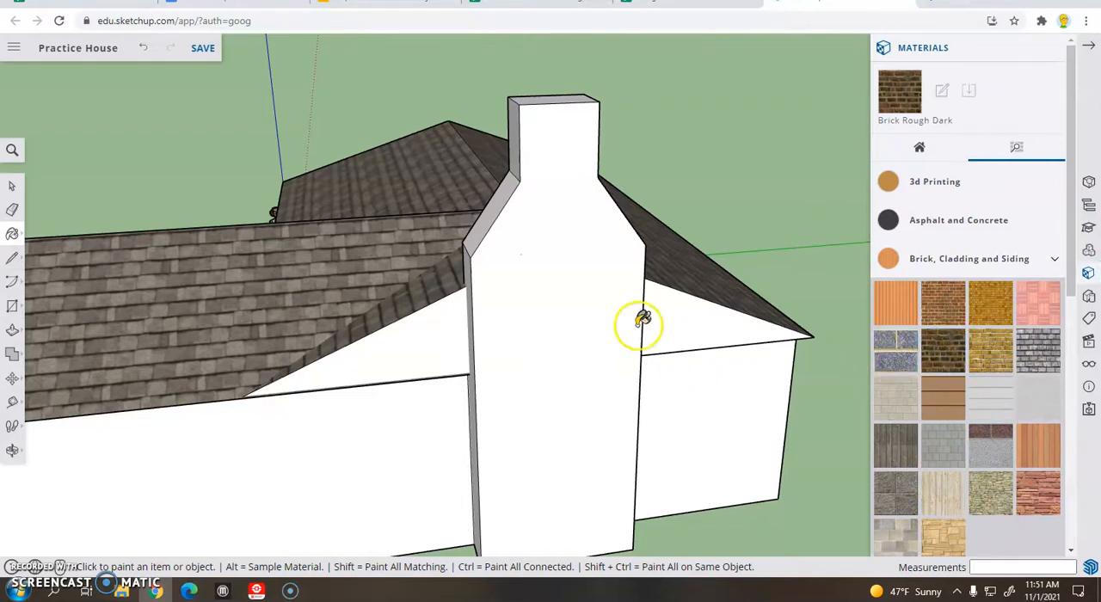
click(585, 266)
middle_drag(447, 307, 637, 276)
click(647, 197)
click(691, 115)
middle_drag(782, 192, 349, 166)
click(349, 166)
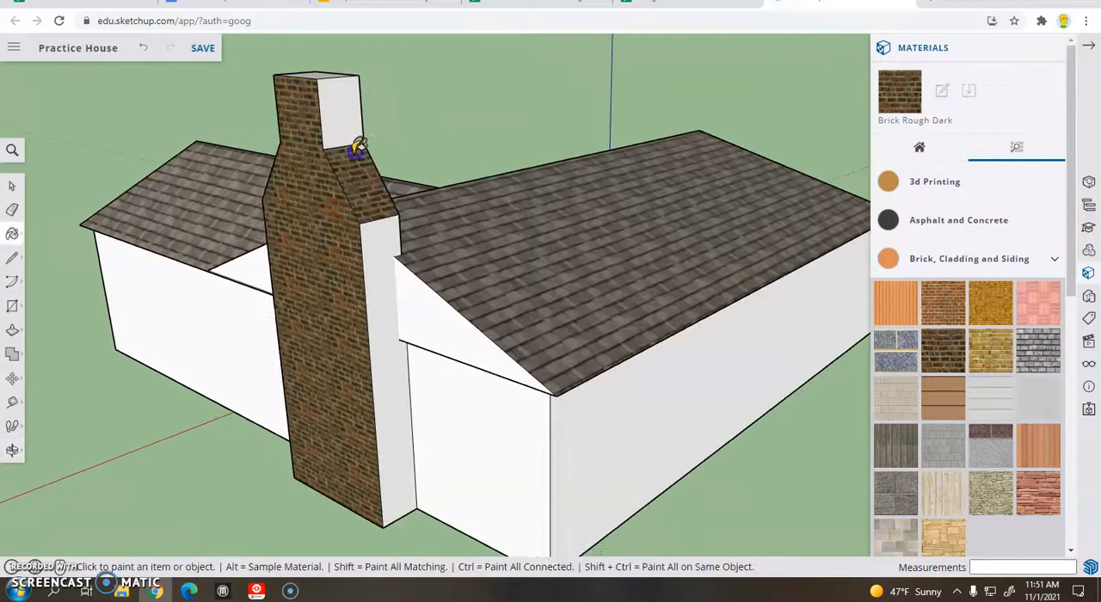
click(357, 104)
mouse_move(484, 218)
middle_down()
mouse_move(190, 302)
mouse_move(172, 135)
middle_up()
mouse_move(82, 146)
middle_down()
mouse_move(246, 189)
mouse_move(455, 204)
mouse_move(551, 197)
mouse_move(605, 234)
mouse_move(597, 226)
mouse_move(609, 222)
middle_up()
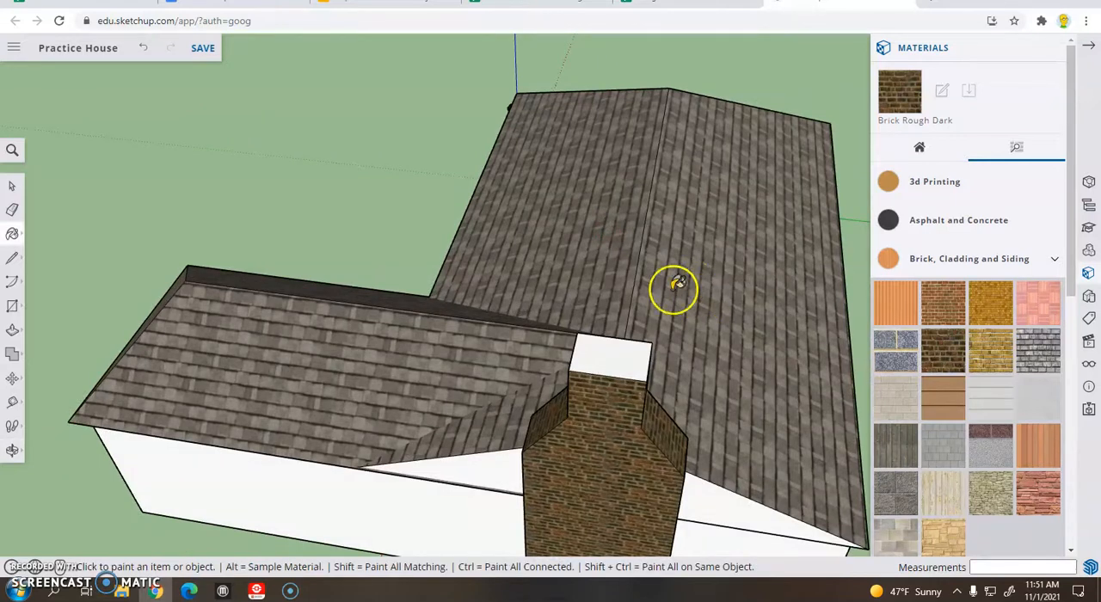
Try painting the chimney's top face with Brick Rough Dark and offsetting its outline, and undo these changes
click(625, 349)
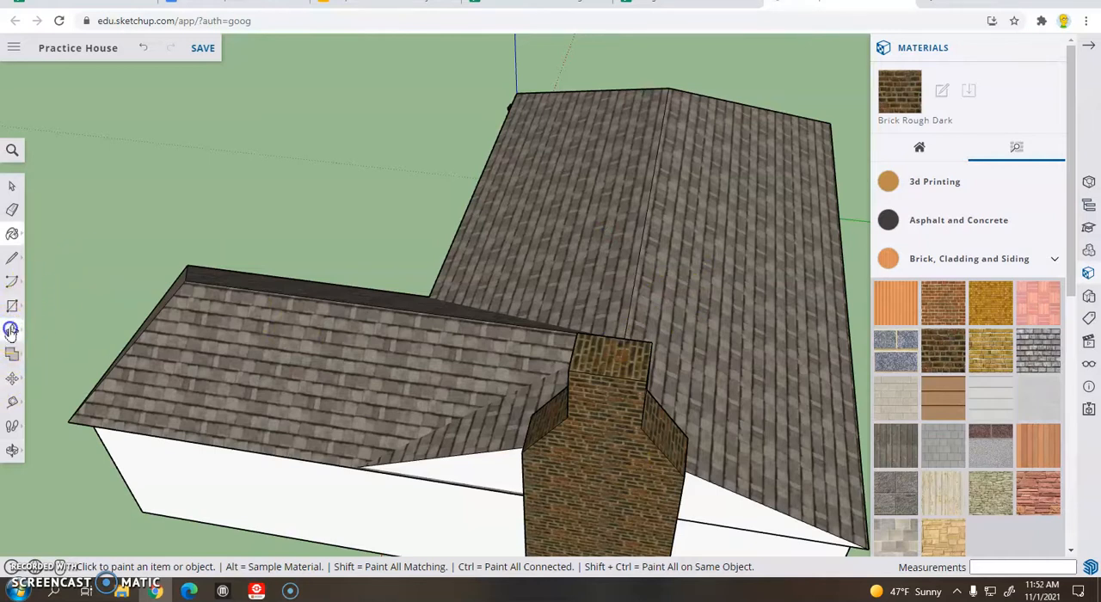
click(13, 330)
click(45, 358)
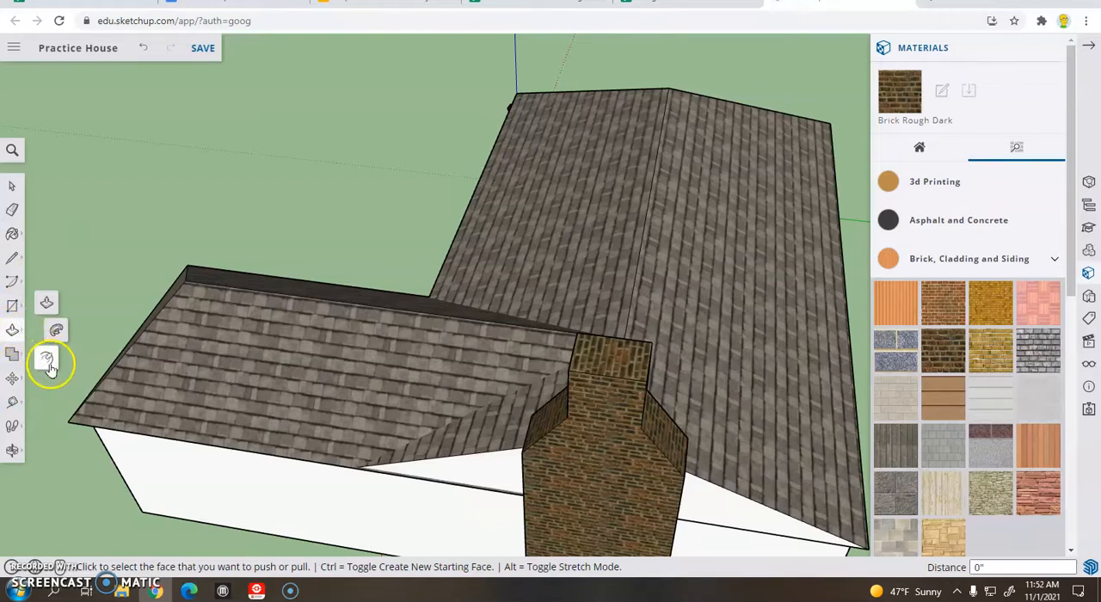
click(47, 359)
click(594, 374)
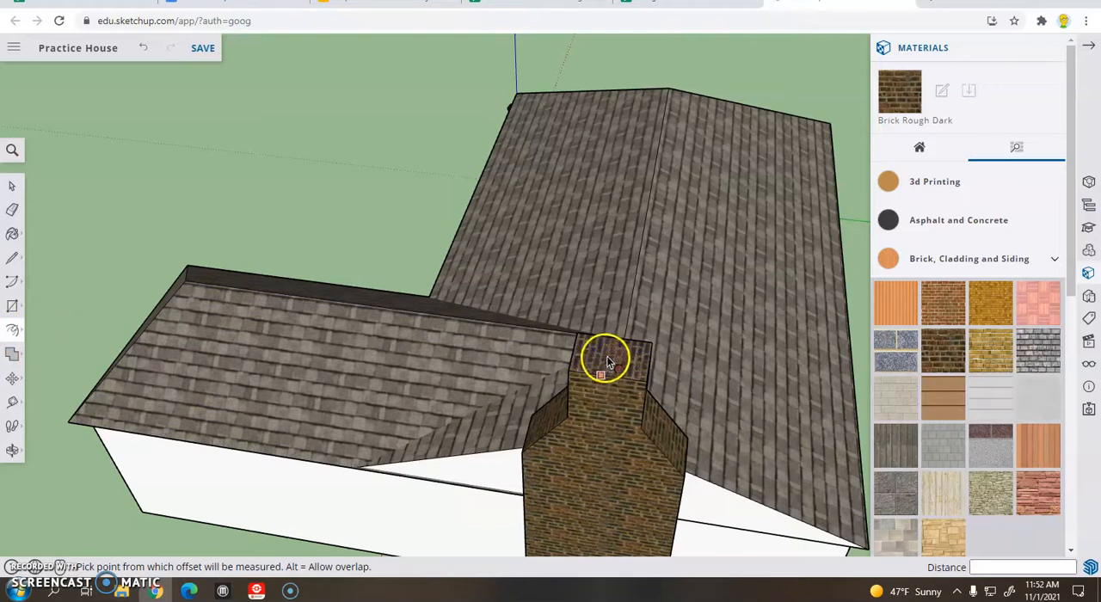
click(609, 356)
click(616, 361)
middle_drag(408, 278, 234, 150)
click(143, 47)
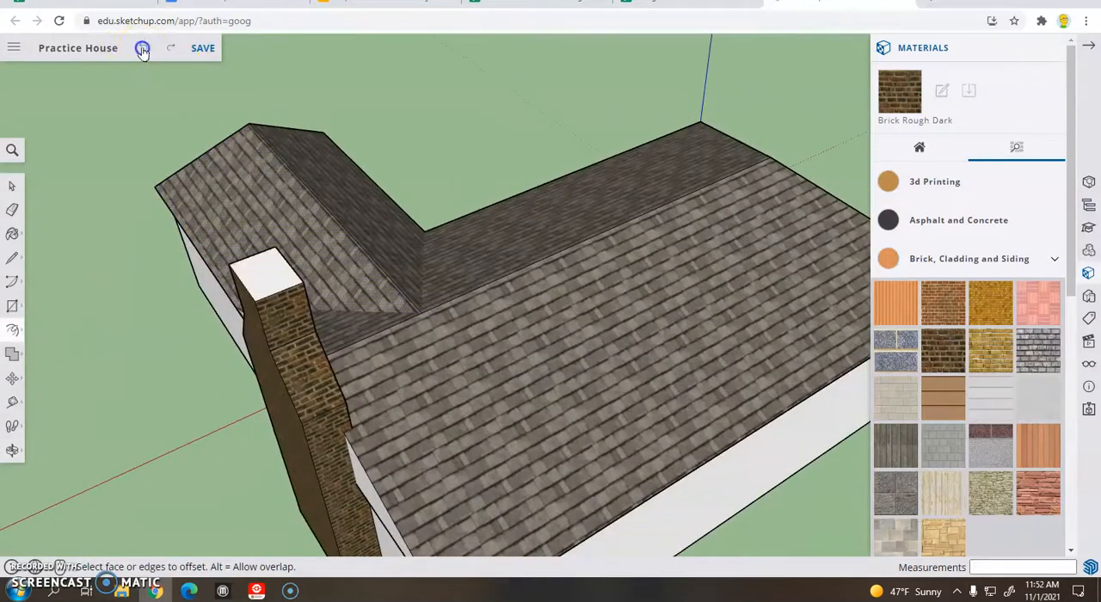
Offset the outline of the chimney's unpainted top face inward by about 3 1/8"
middle_drag(263, 287, 490, 388)
click(499, 400)
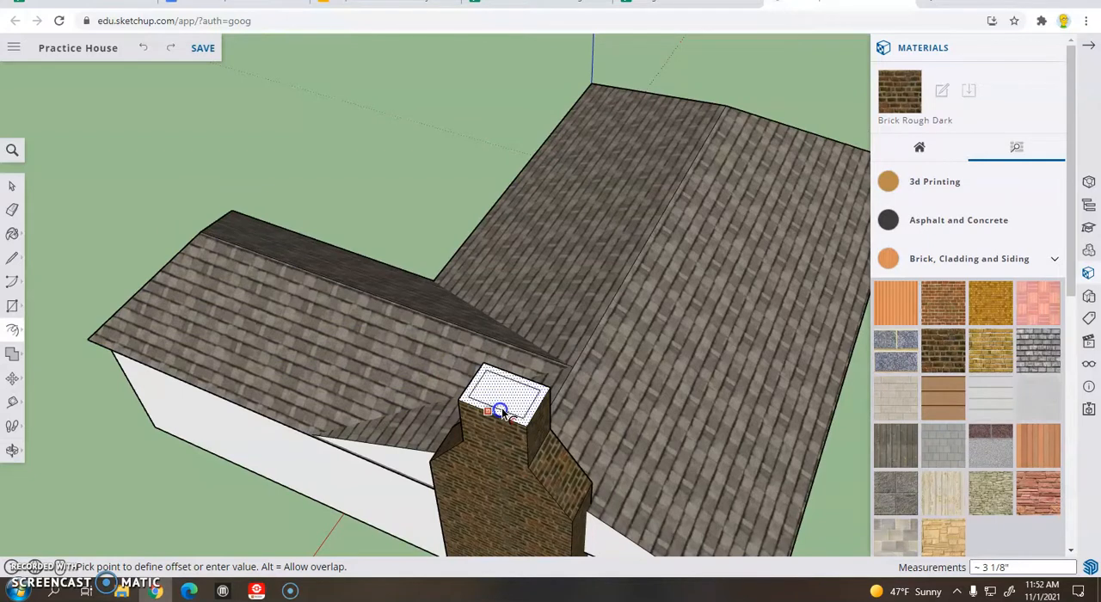
click(503, 414)
click(210, 458)
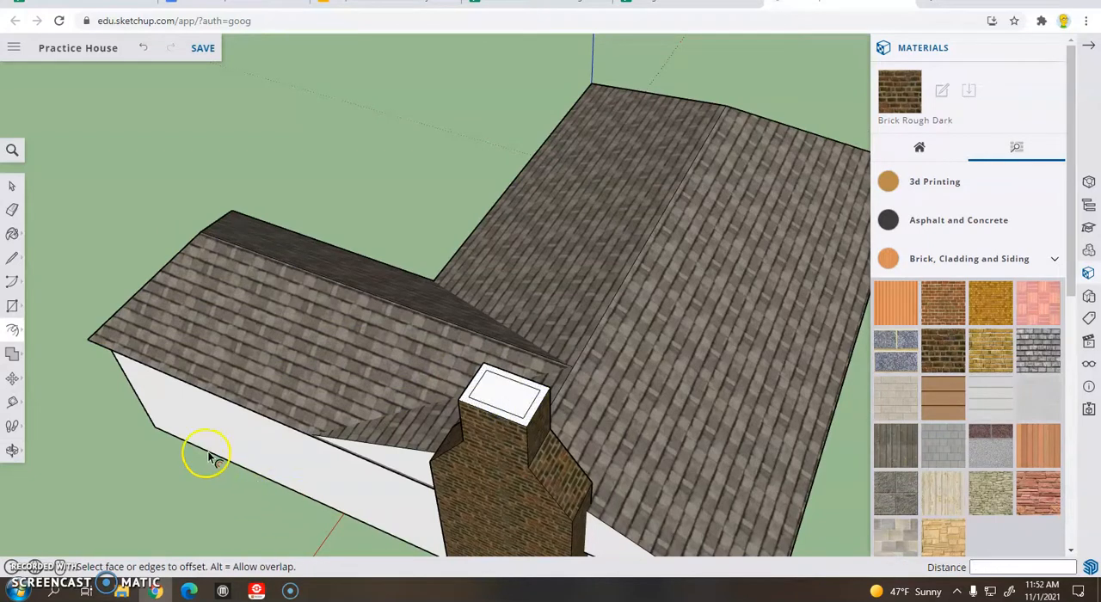
Push the inner rectangle on the chimney's top down 1' 2 3/4" to form the flue opening
click(12, 327)
click(47, 304)
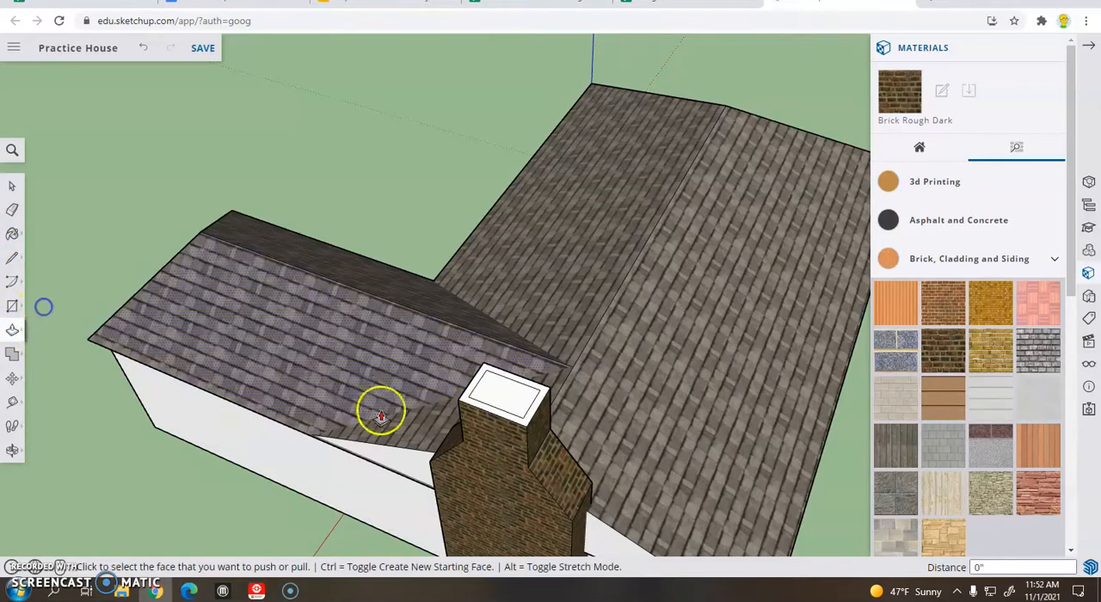
click(508, 398)
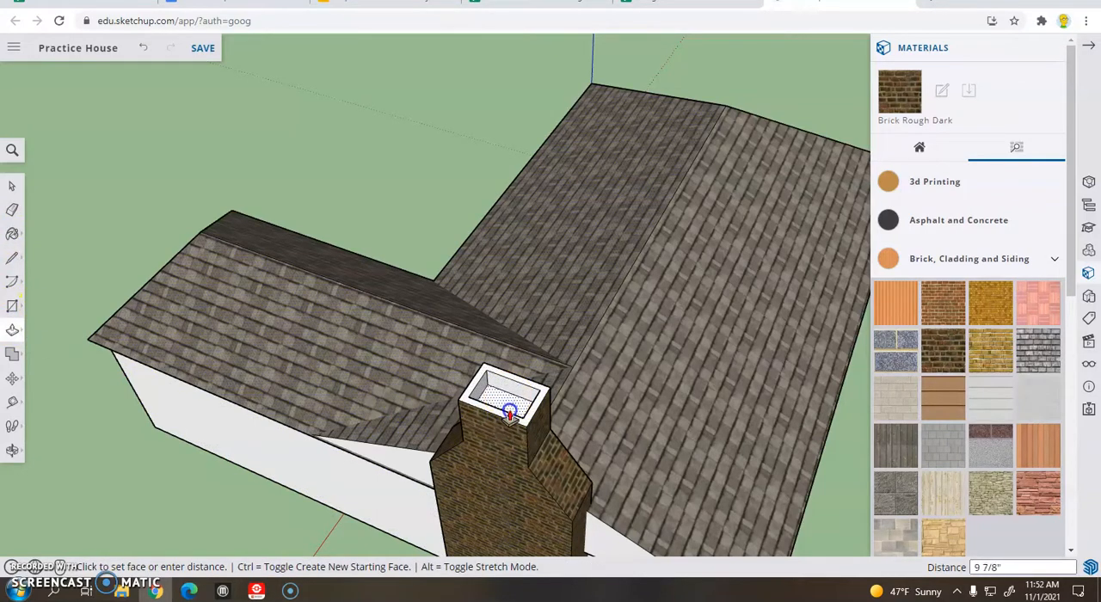
click(510, 420)
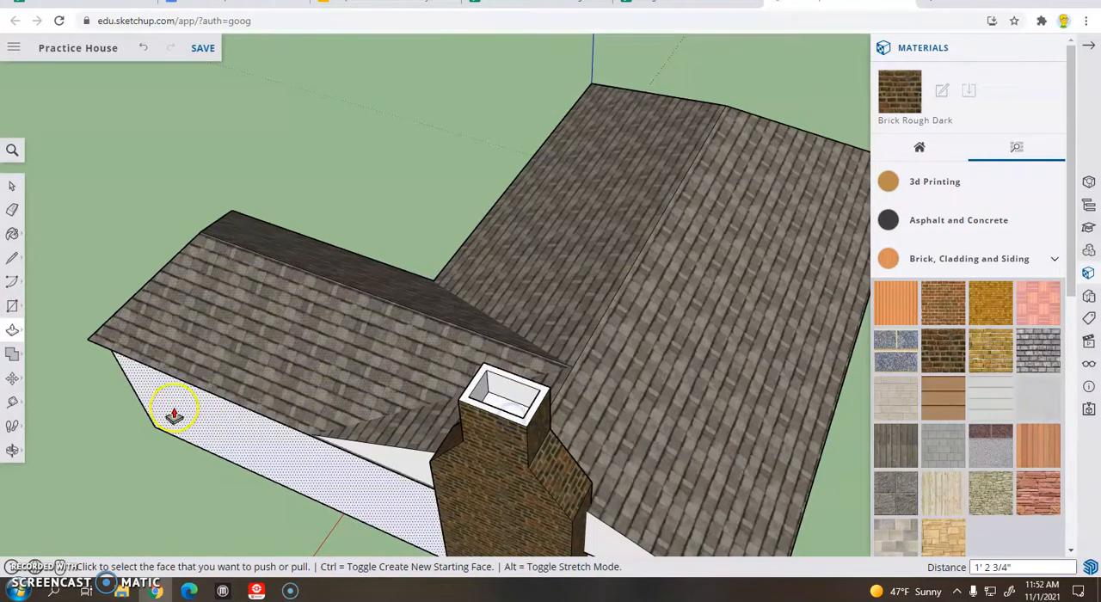
Paint the chimney's top rim and the inner walls of the flue opening with Brick Rough Dark
click(13, 231)
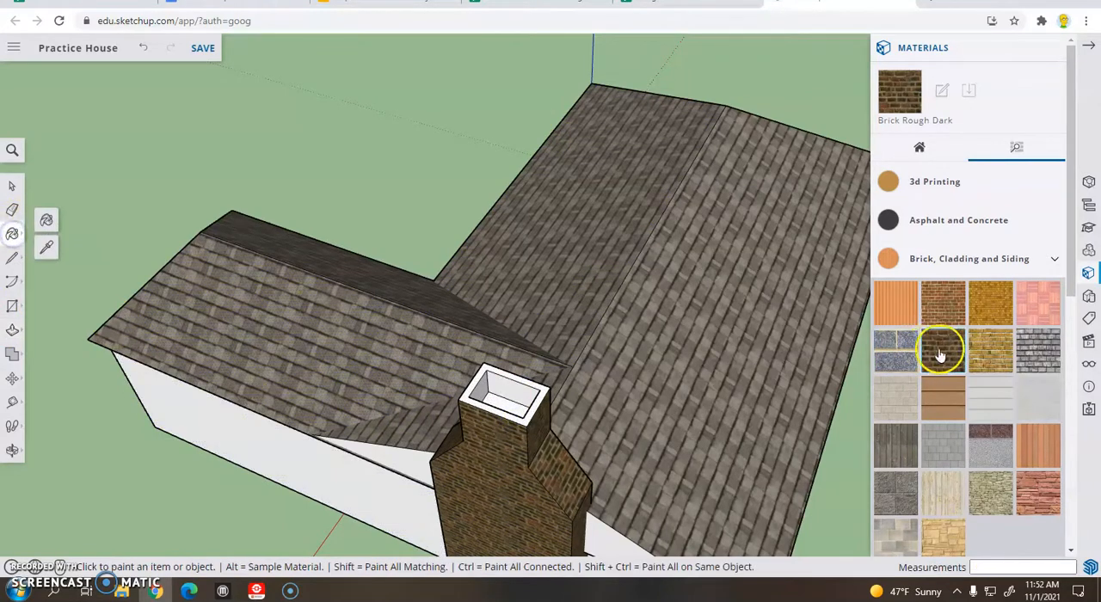
click(505, 373)
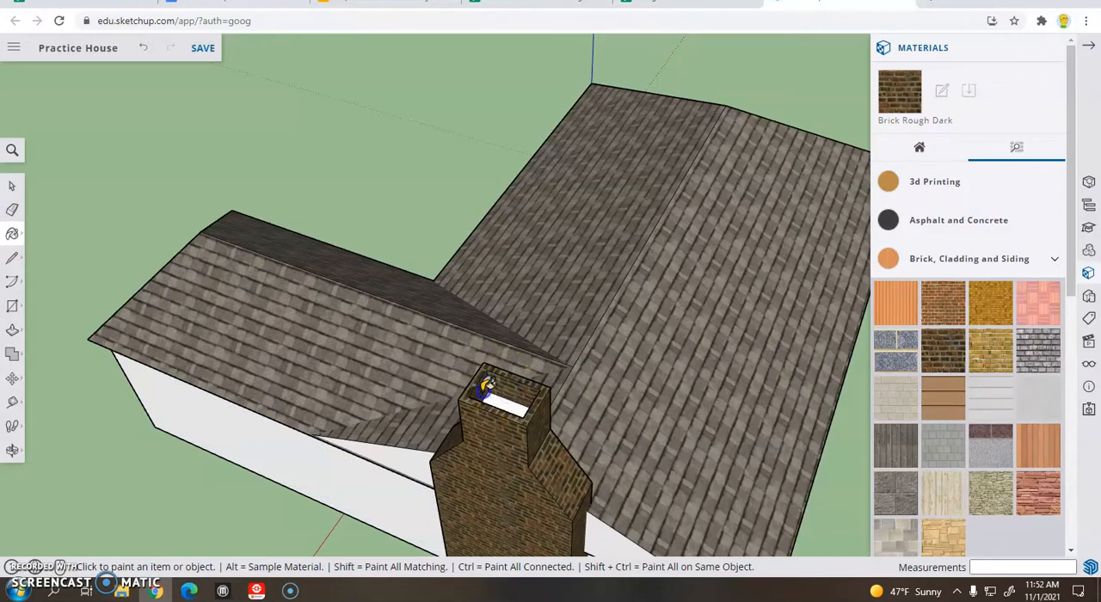
middle_drag(558, 377, 216, 295)
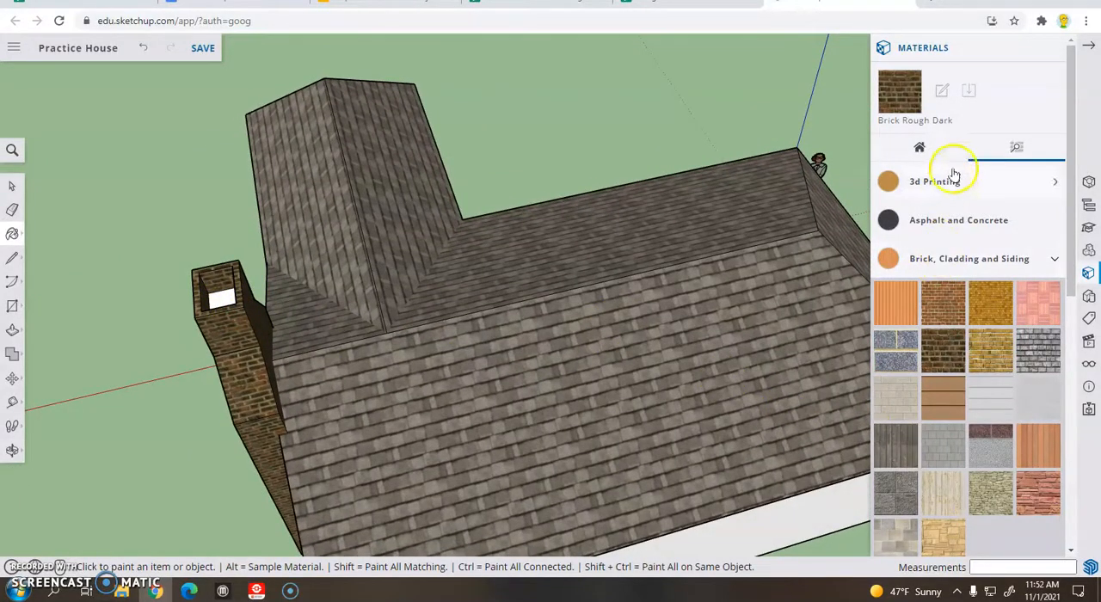
Paint the bottom face inside the flue opening with the model's solid black material
click(919, 150)
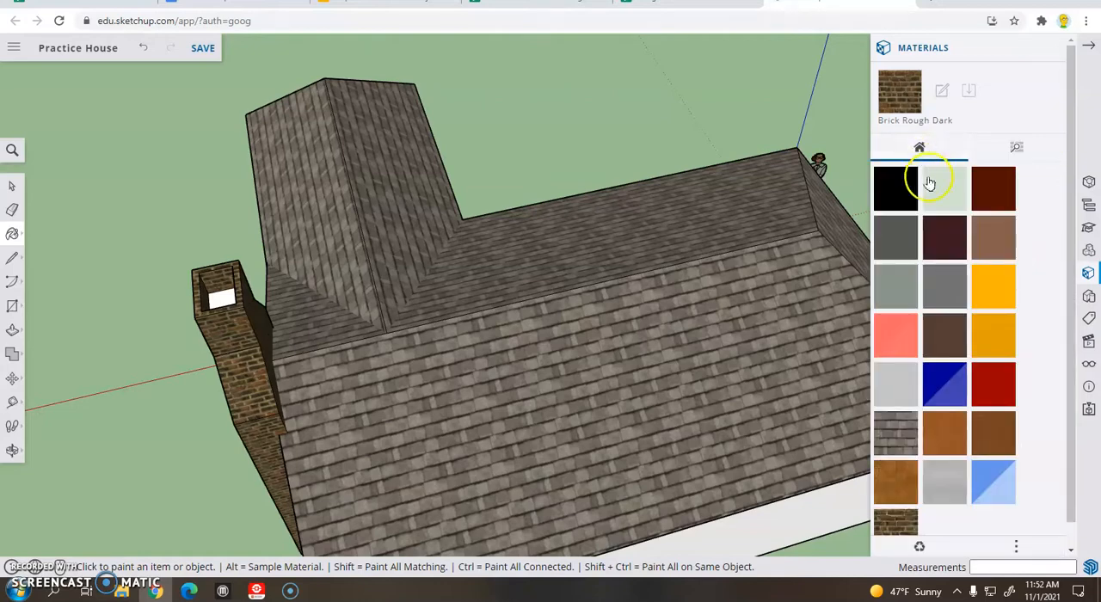
click(890, 192)
click(222, 296)
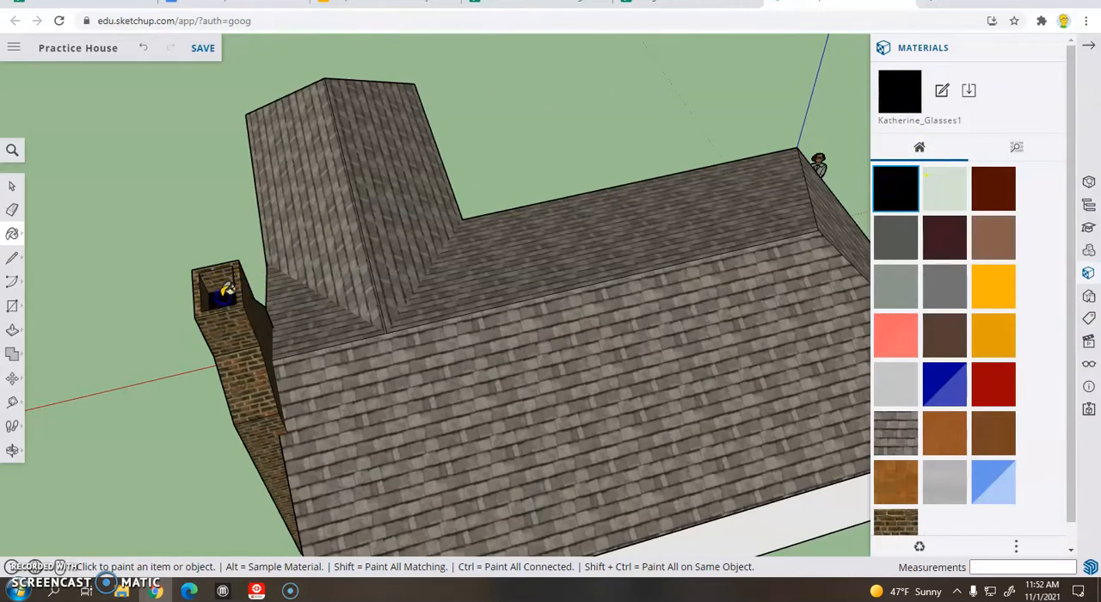
mouse_move(182, 215)
middle_down()
mouse_move(447, 180)
mouse_move(597, 178)
middle_up()
mouse_move(470, 201)
middle_down()
mouse_move(660, 166)
mouse_move(594, 215)
middle_up()
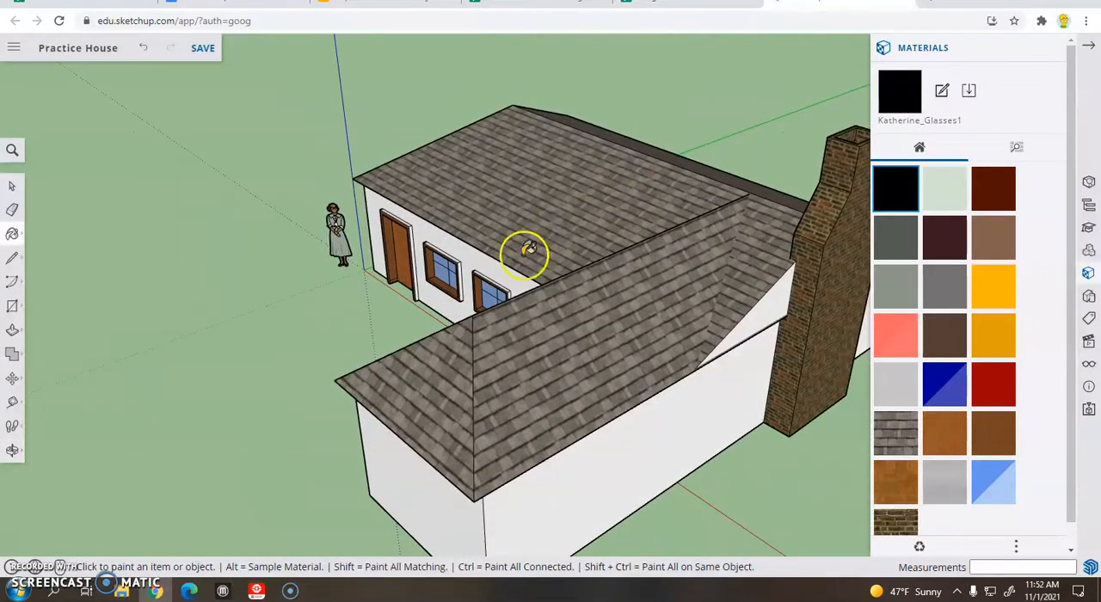
middle_drag(540, 256, 548, 269)
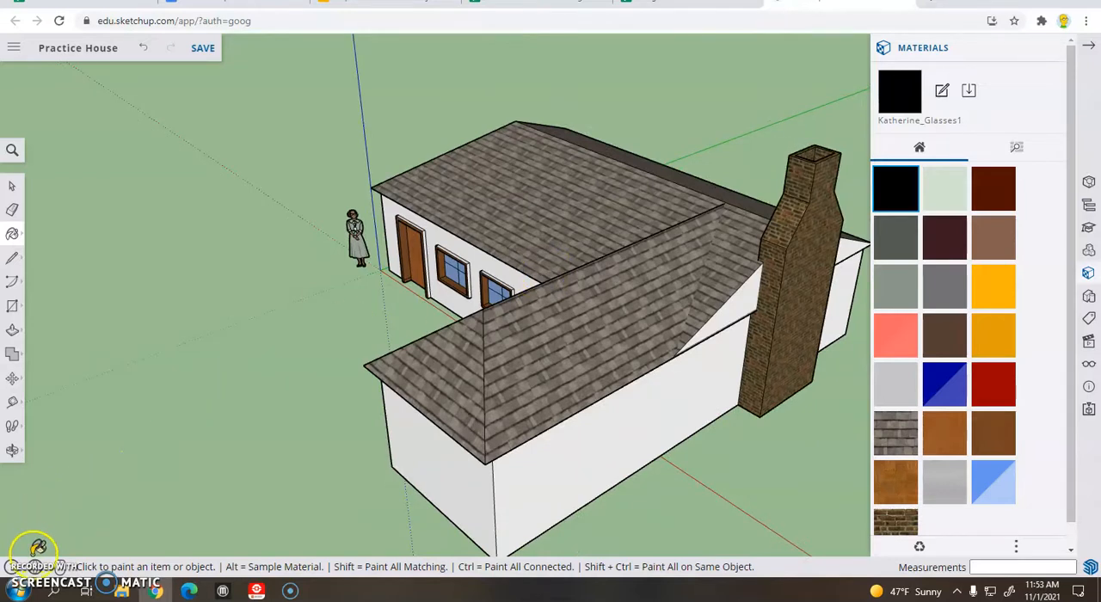